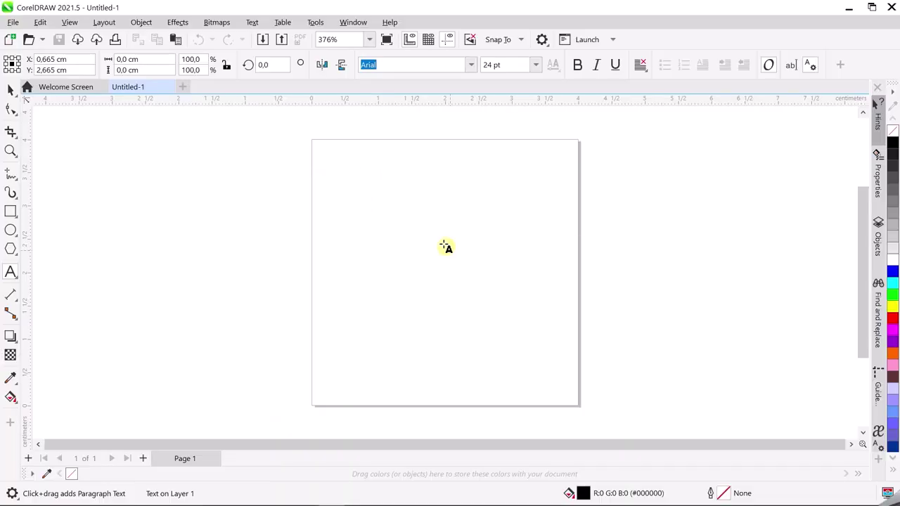
- Add the word 'box' as 24 pt Arial text and centre it on the page
{"action": "type", "text": "box"}
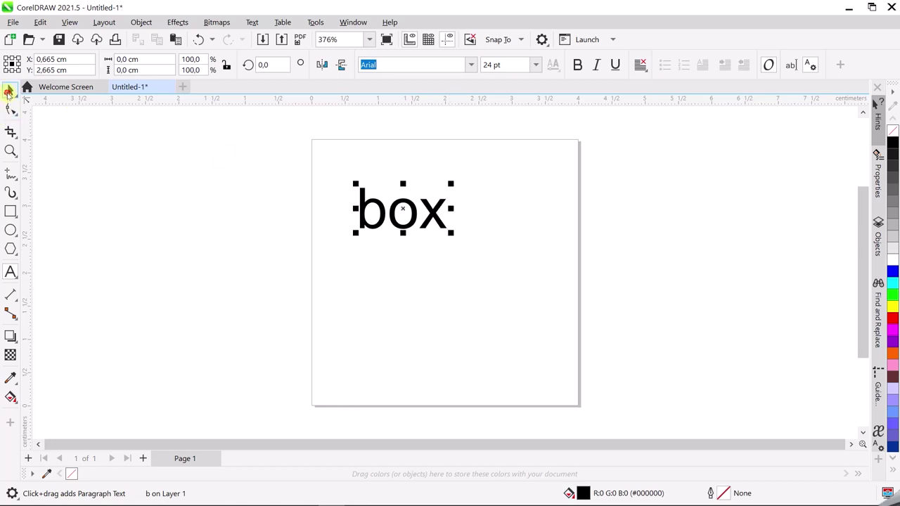
{"action": "left_click", "coordinate": [9, 91]}
{"action": "scroll", "coordinate": [457, 260], "scroll_direction": "down", "scroll_amount": 2}
{"action": "scroll", "coordinate": [431, 246], "scroll_direction": "up", "scroll_amount": 2}
{"action": "scroll", "coordinate": [434, 250], "scroll_direction": "up", "scroll_amount": 1}
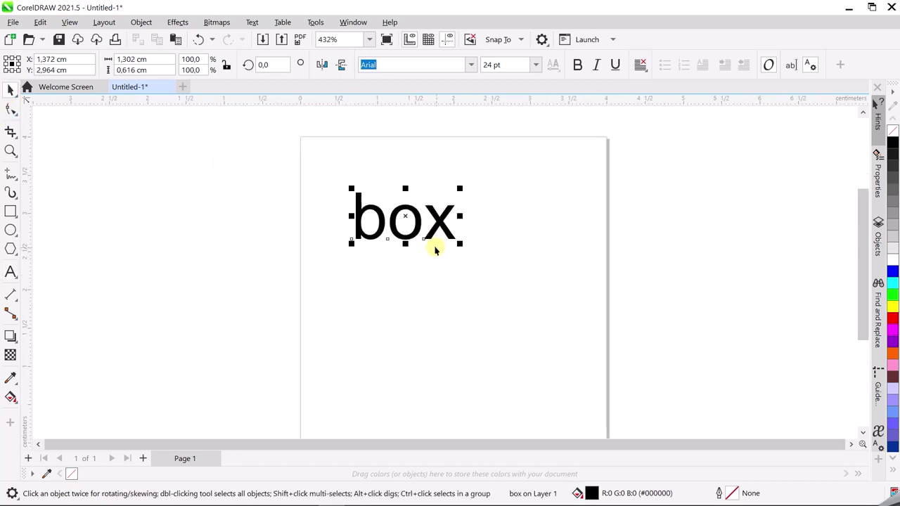
{"action": "key", "text": "p"}
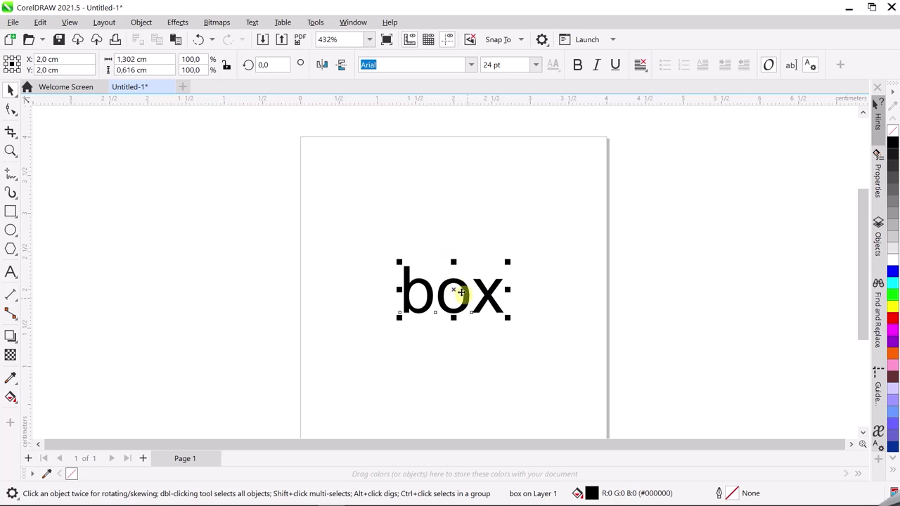
{"action": "scroll", "coordinate": [461, 293], "scroll_direction": "up", "scroll_amount": 2}
{"action": "scroll", "coordinate": [418, 256], "scroll_direction": "down", "scroll_amount": 2}
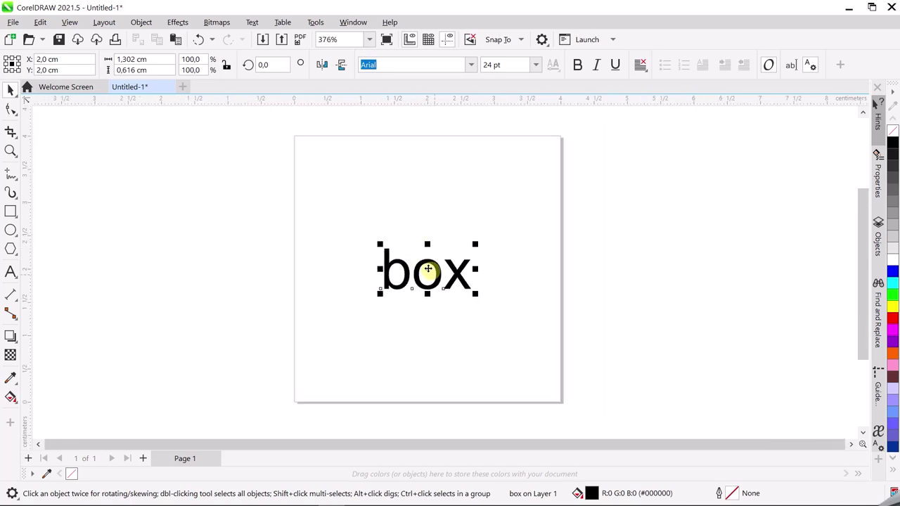
{"action": "scroll", "coordinate": [382, 282], "scroll_direction": "down", "scroll_amount": 2}
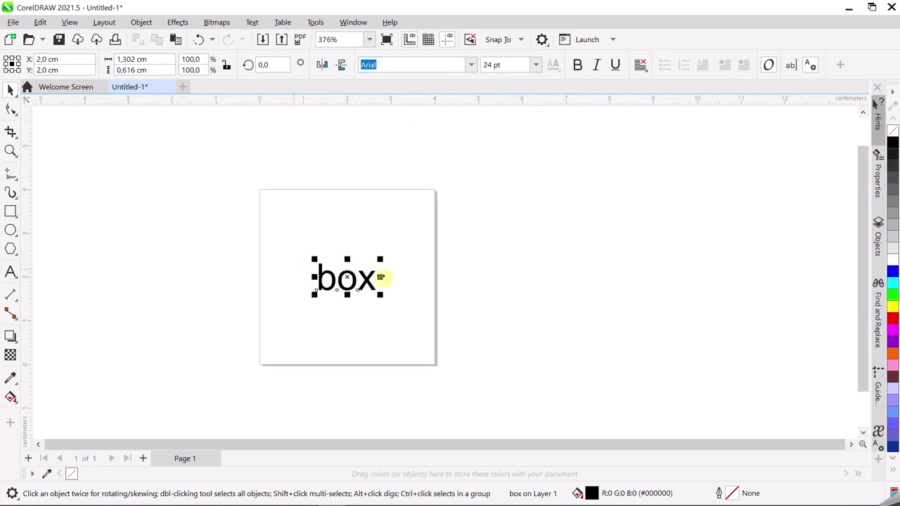
{"action": "scroll", "coordinate": [396, 287], "scroll_direction": "up", "scroll_amount": 3}
{"action": "scroll", "coordinate": [396, 287], "scroll_direction": "up", "scroll_amount": 1}
{"action": "scroll", "coordinate": [395, 287], "scroll_direction": "up", "scroll_amount": 2}
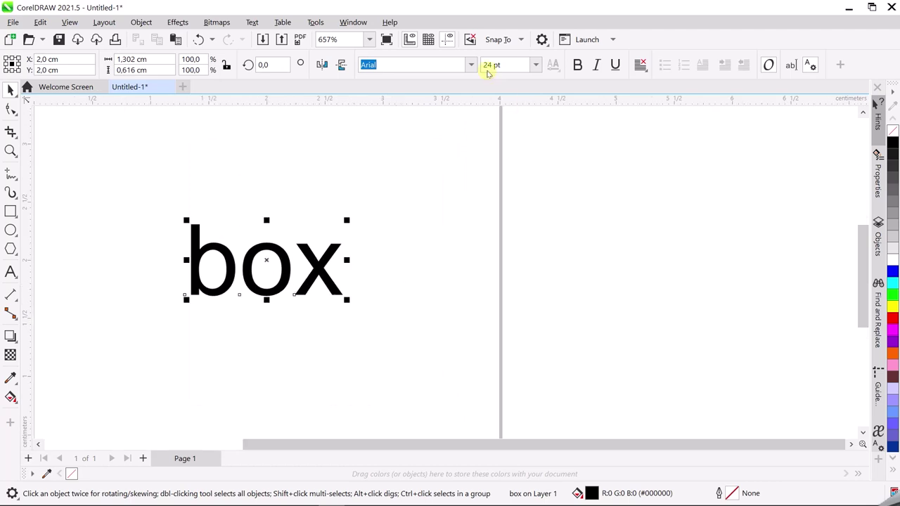
- Change the box text's font to BatmanForeverAlternate
{"action": "left_click", "coordinate": [473, 64]}
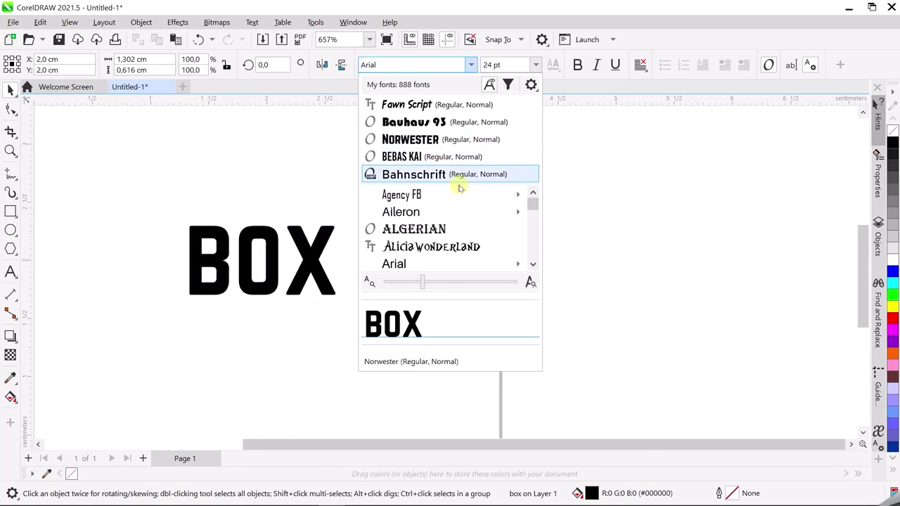
{"action": "scroll", "coordinate": [457, 211], "scroll_direction": "down", "scroll_amount": 1}
{"action": "scroll", "coordinate": [460, 232], "scroll_direction": "down", "scroll_amount": 1}
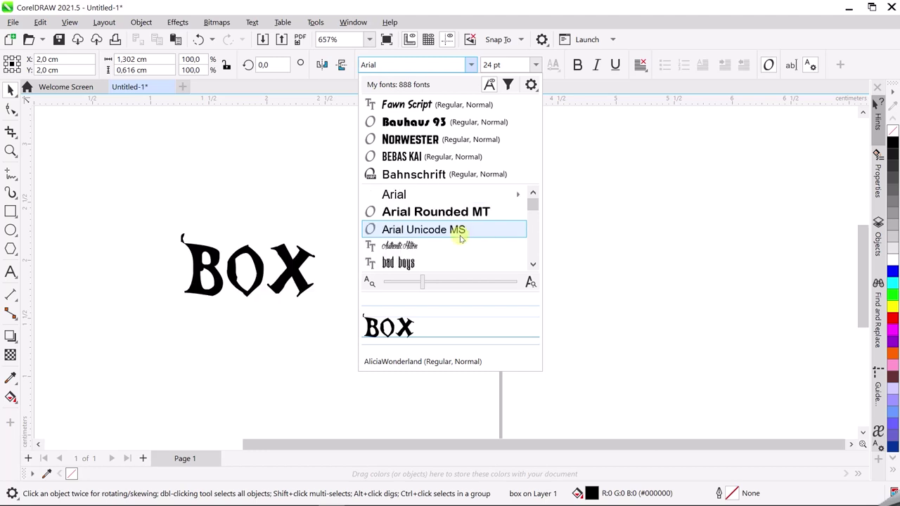
{"action": "scroll", "coordinate": [461, 251], "scroll_direction": "down", "scroll_amount": 1}
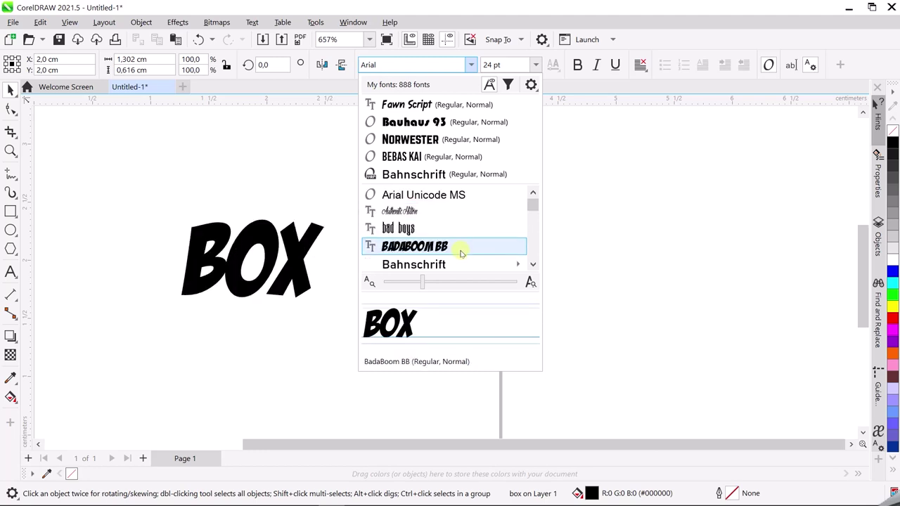
{"action": "scroll", "coordinate": [460, 253], "scroll_direction": "down", "scroll_amount": 1}
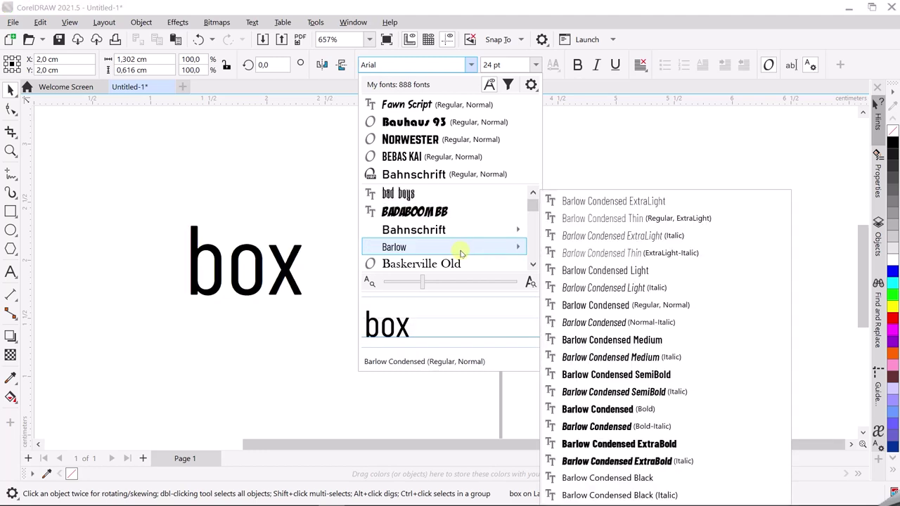
{"action": "scroll", "coordinate": [461, 253], "scroll_direction": "down", "scroll_amount": 1}
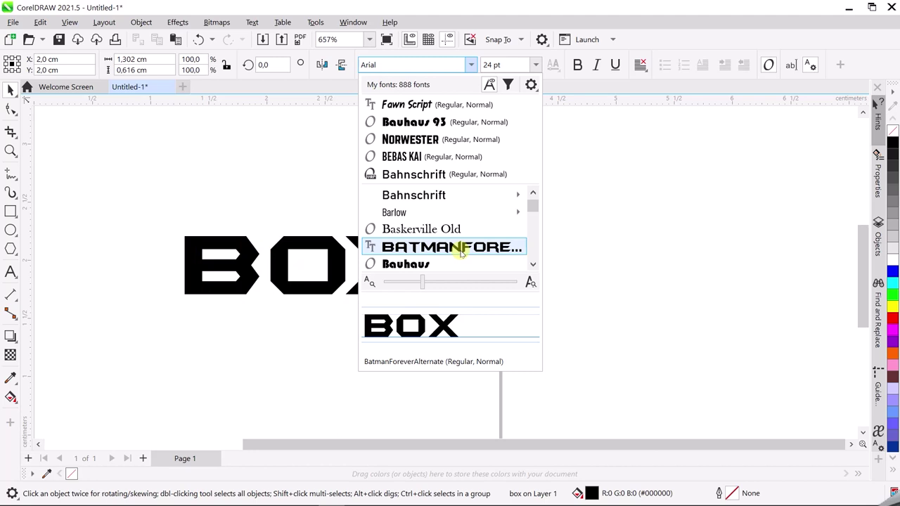
{"action": "left_click", "coordinate": [461, 252]}
- Move the BOX text back to the page centre at 2.0 cm X and Y
{"action": "scroll", "coordinate": [438, 288], "scroll_direction": "down", "scroll_amount": 2}
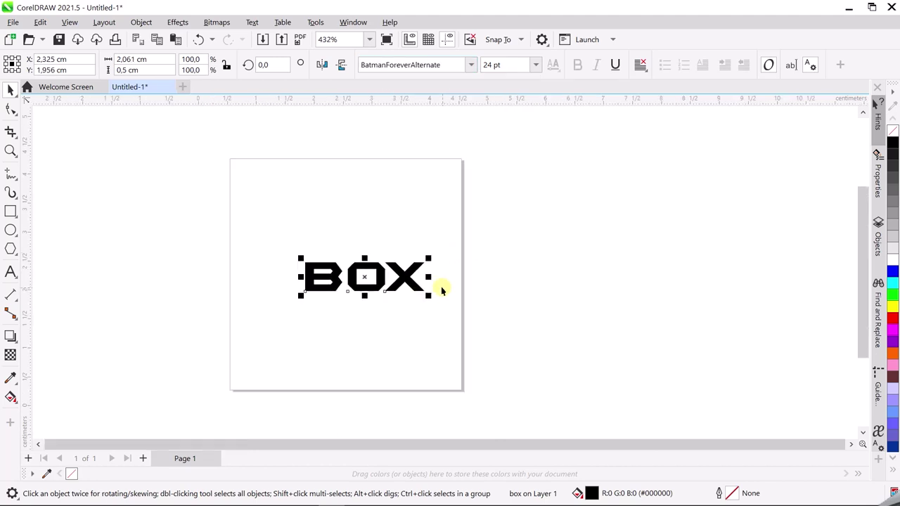
{"action": "scroll", "coordinate": [345, 315], "scroll_direction": "up", "scroll_amount": 1}
{"action": "scroll", "coordinate": [382, 215], "scroll_direction": "up", "scroll_amount": 1}
{"action": "scroll", "coordinate": [386, 219], "scroll_direction": "up", "scroll_amount": 1}
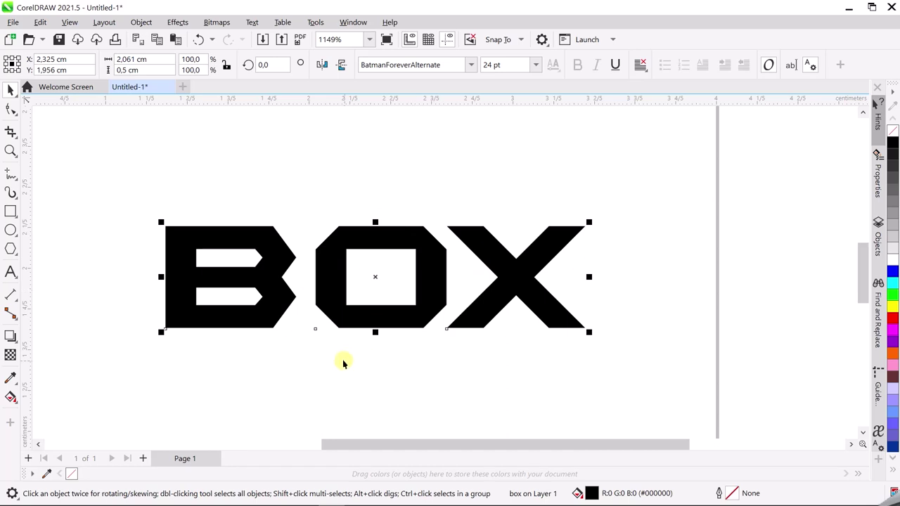
{"action": "scroll", "coordinate": [341, 349], "scroll_direction": "down", "scroll_amount": 1}
{"action": "scroll", "coordinate": [407, 288], "scroll_direction": "down", "scroll_amount": 1}
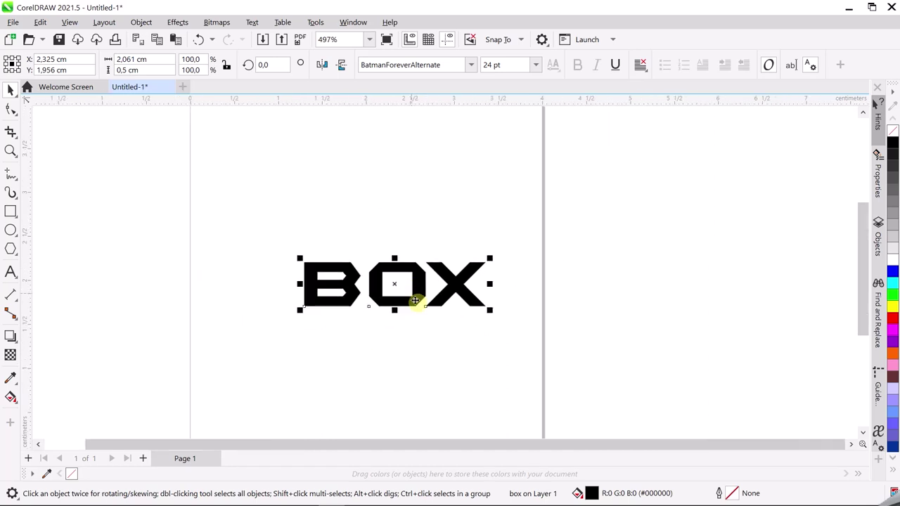
{"action": "scroll", "coordinate": [415, 300], "scroll_direction": "down", "scroll_amount": 1}
{"action": "scroll", "coordinate": [424, 316], "scroll_direction": "up", "scroll_amount": 1}
{"action": "left_click_drag", "start_coordinate": [399, 288], "coordinate": [373, 285]}
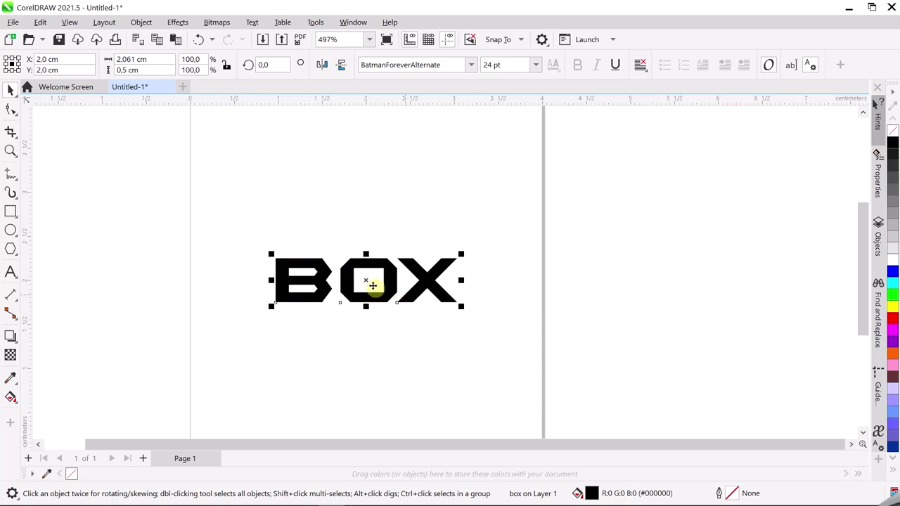
{"action": "scroll", "coordinate": [379, 331], "scroll_direction": "up", "scroll_amount": 2}
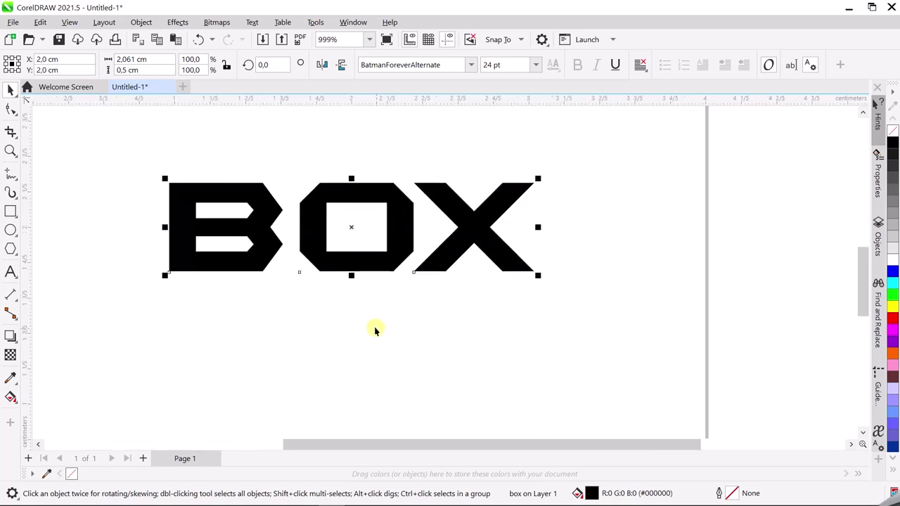
- Break the wordmark into separate letters with Ctrl+K and select the O
{"action": "key", "text": "ctrl+k"}
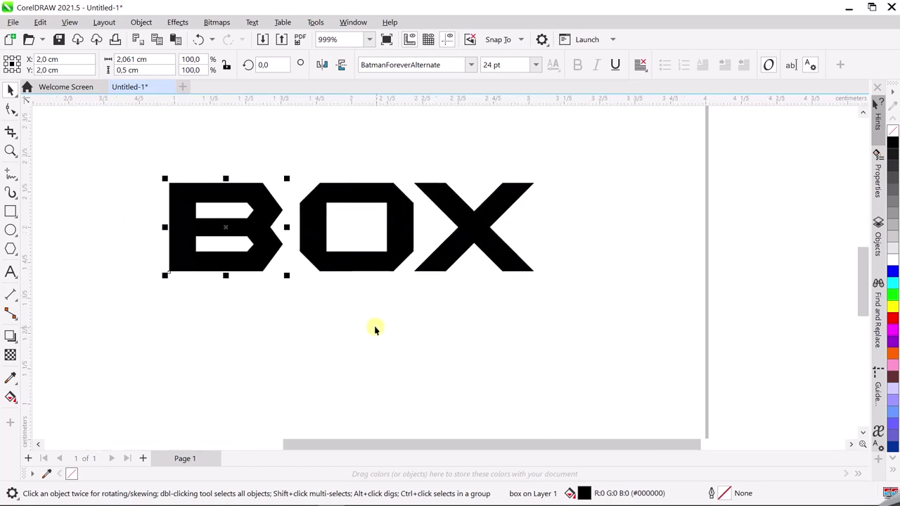
{"action": "left_click", "coordinate": [367, 268]}
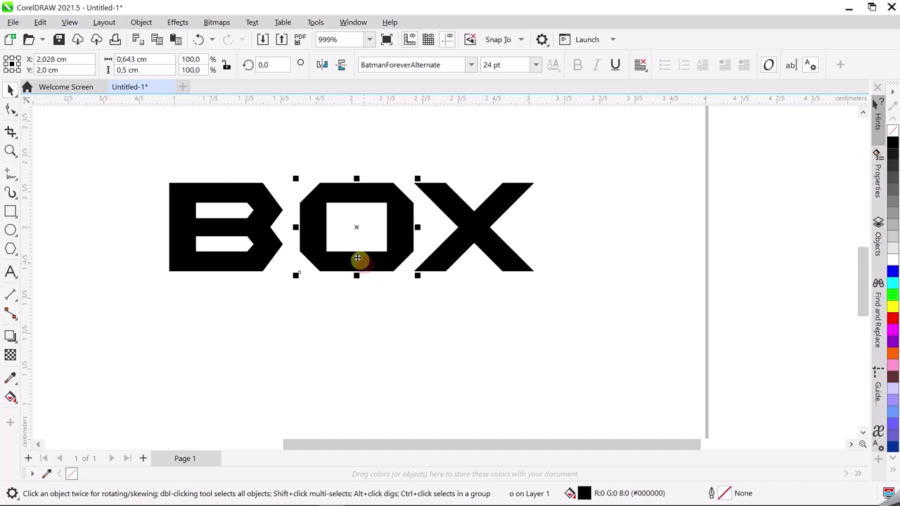
{"action": "scroll", "coordinate": [357, 257], "scroll_direction": "up", "scroll_amount": 1}
{"action": "scroll", "coordinate": [357, 243], "scroll_direction": "up", "scroll_amount": 1}
{"action": "scroll", "coordinate": [378, 215], "scroll_direction": "up", "scroll_amount": 1}
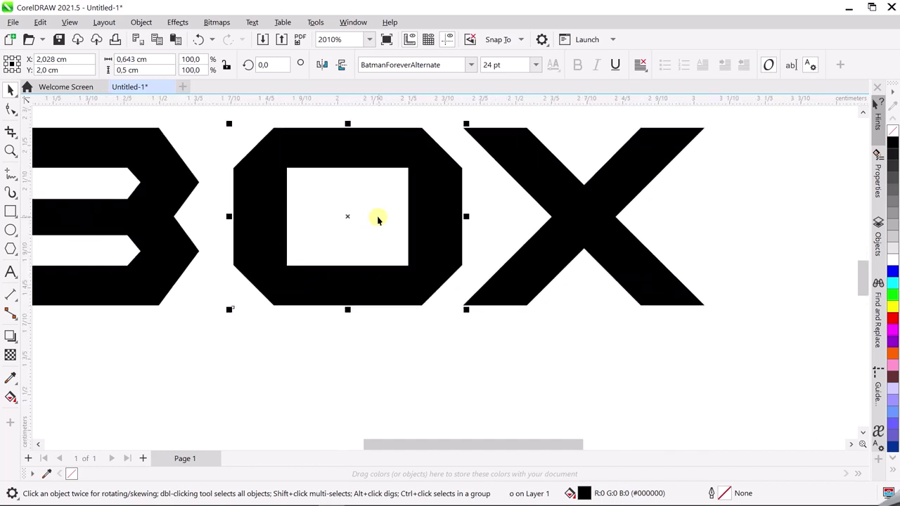
- Narrow the O's white inner rectangle to a thin strip and fill it green
{"action": "key", "text": "shift+F2"}
{"action": "left_click", "coordinate": [532, 268]}
{"action": "left_click_drag", "start_coordinate": [538, 267], "coordinate": [402, 268]}
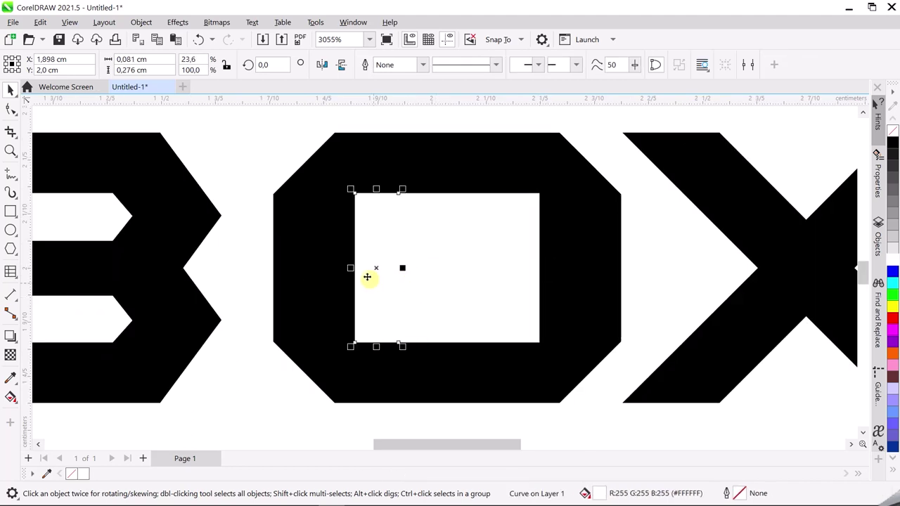
{"action": "left_click", "coordinate": [893, 296]}
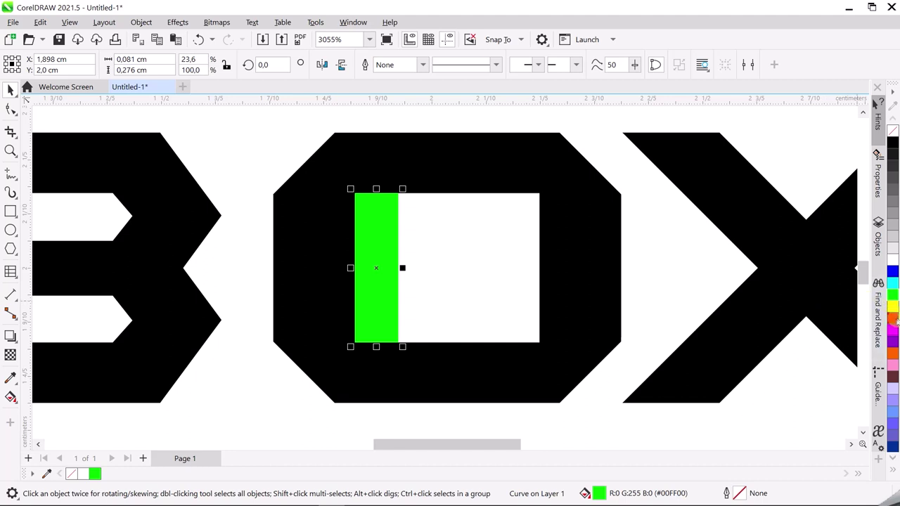
- Mirror-duplicate the strip into red, magenta and blue stripes and select them all
{"action": "left_click_drag", "start_coordinate": [346, 268], "coordinate": [533, 267]}
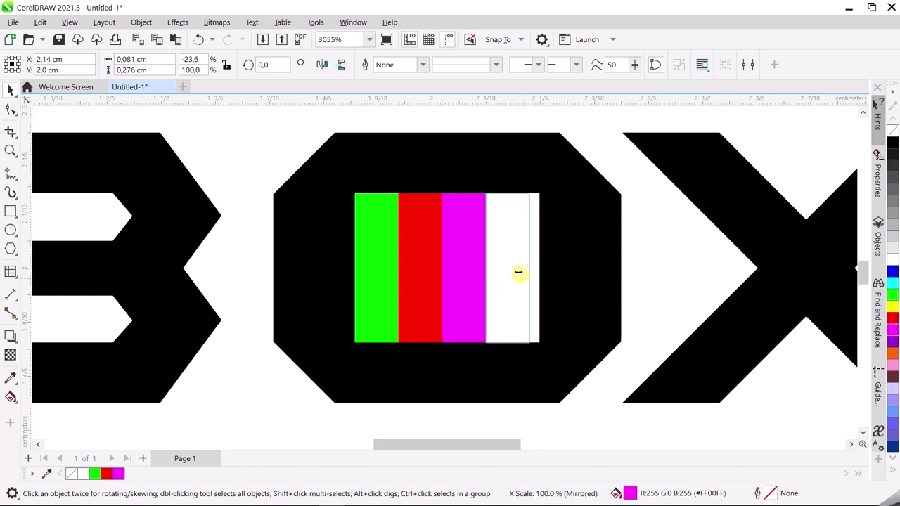
{"action": "left_click", "coordinate": [891, 272]}
{"action": "scroll", "coordinate": [563, 303], "scroll_direction": "down", "scroll_amount": 2}
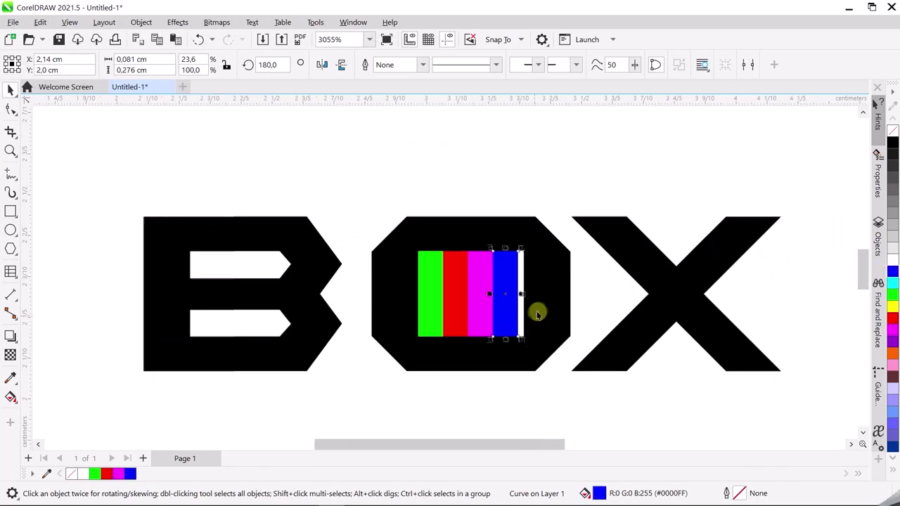
{"action": "scroll", "coordinate": [521, 323], "scroll_direction": "down", "scroll_amount": 2}
{"action": "scroll", "coordinate": [501, 295], "scroll_direction": "up", "scroll_amount": 2}
{"action": "key", "text": "ctrl+a"}
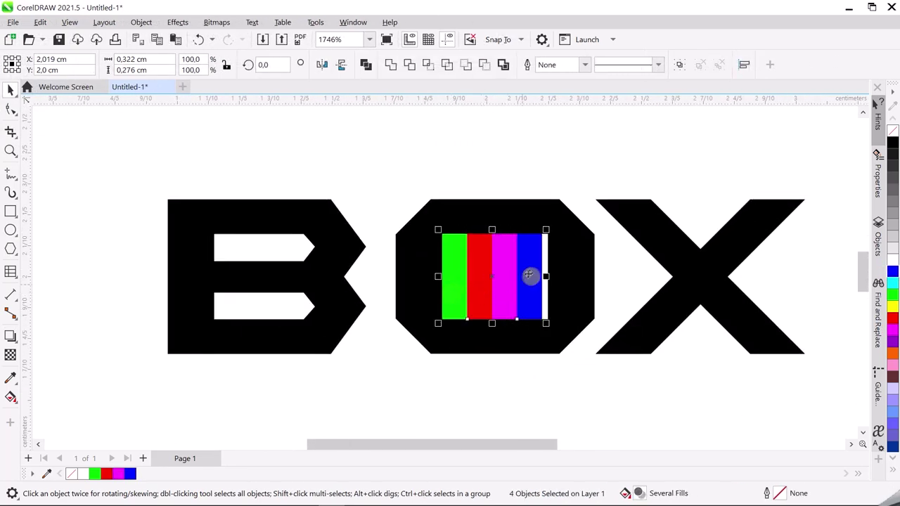
{"action": "scroll", "coordinate": [528, 275], "scroll_direction": "up", "scroll_amount": 2}
- Widen the stripes to fill the O's opening
{"action": "left_click_drag", "start_coordinate": [552, 275], "coordinate": [563, 281]}
{"action": "scroll", "coordinate": [542, 274], "scroll_direction": "up", "scroll_amount": 3}
{"action": "scroll", "coordinate": [562, 281], "scroll_direction": "down", "scroll_amount": 6}
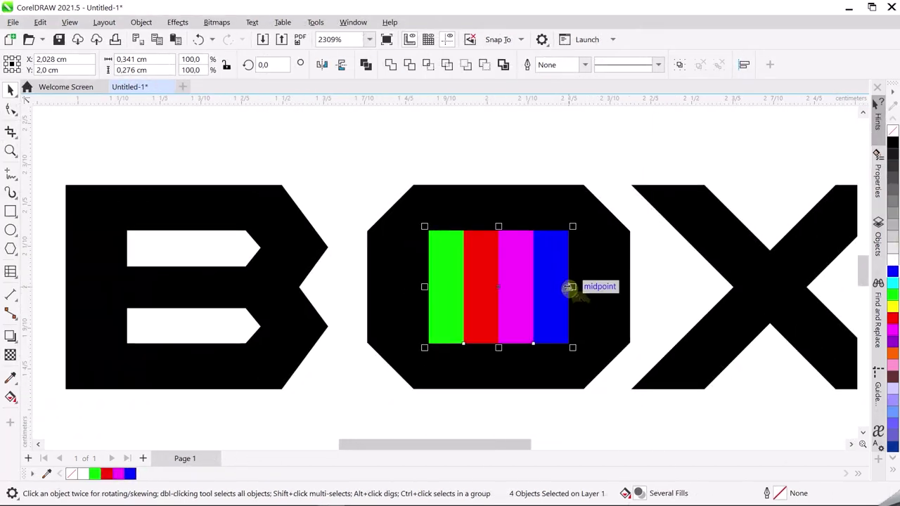
{"action": "left_click", "coordinate": [596, 368]}
{"action": "scroll", "coordinate": [542, 348], "scroll_direction": "down", "scroll_amount": 3}
{"action": "scroll", "coordinate": [474, 322], "scroll_direction": "up", "scroll_amount": 1}
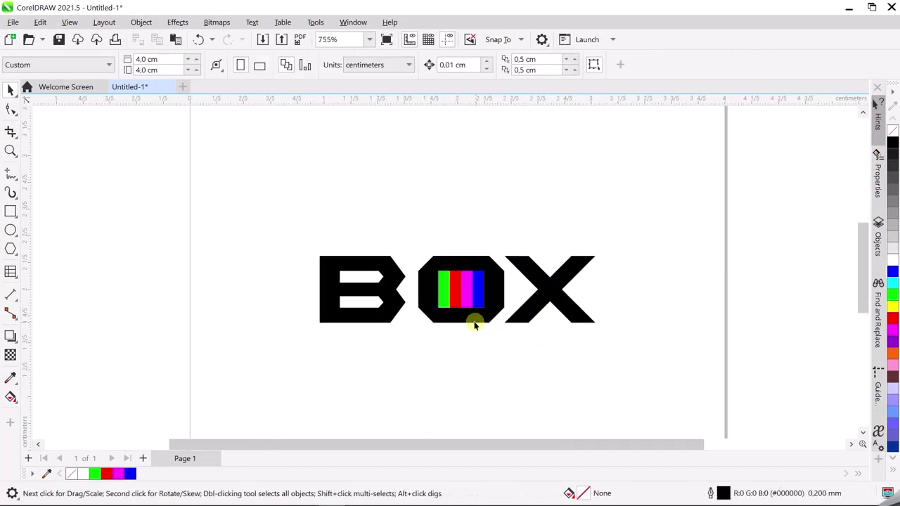
{"action": "scroll", "coordinate": [475, 325], "scroll_direction": "up", "scroll_amount": 2}
- Group the four colour stripes and send them behind the O
{"action": "left_click", "coordinate": [336, 290]}
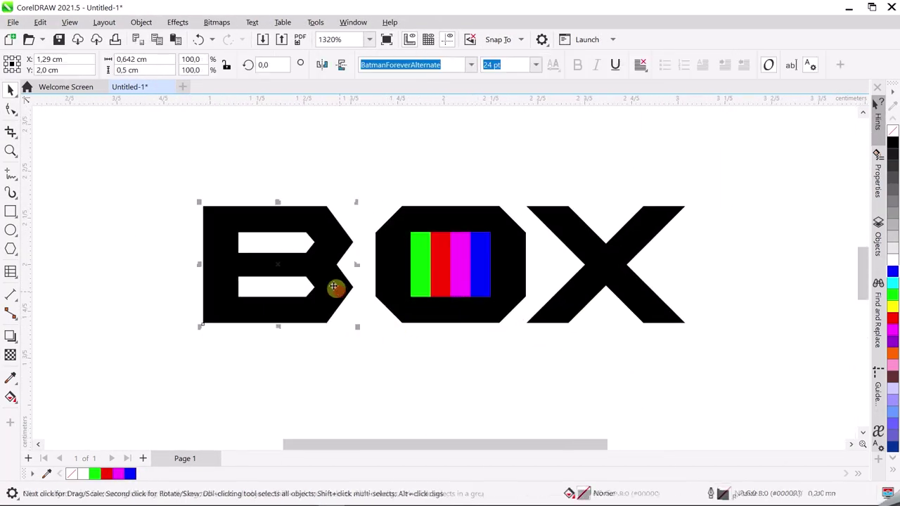
{"action": "left_click", "coordinate": [457, 294]}
{"action": "scroll", "coordinate": [457, 294], "scroll_direction": "up", "scroll_amount": 1}
{"action": "scroll", "coordinate": [442, 263], "scroll_direction": "up", "scroll_amount": 2}
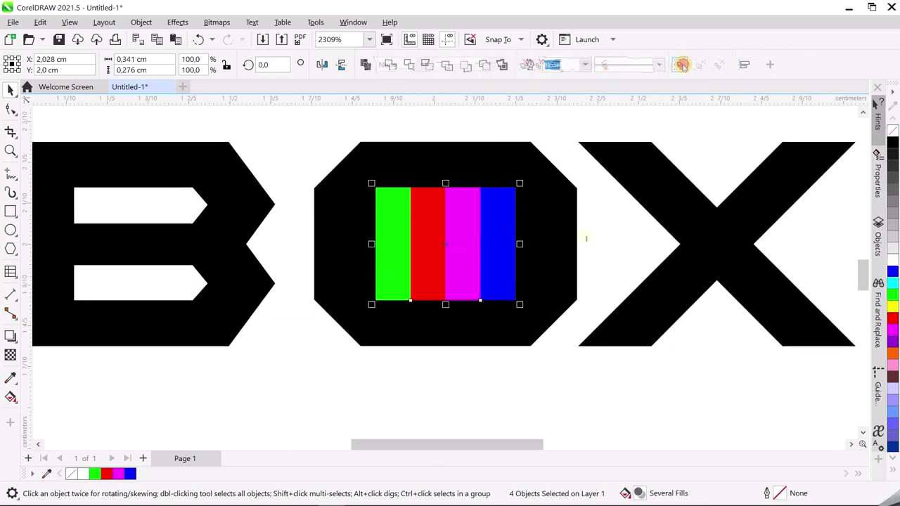
{"action": "key", "text": "ctrl+g"}
{"action": "key", "text": "ctrl+End"}
{"action": "left_click", "coordinate": [522, 417]}
- Delete the O's white inner shape so the stripes show through
{"action": "left_click", "coordinate": [475, 289]}
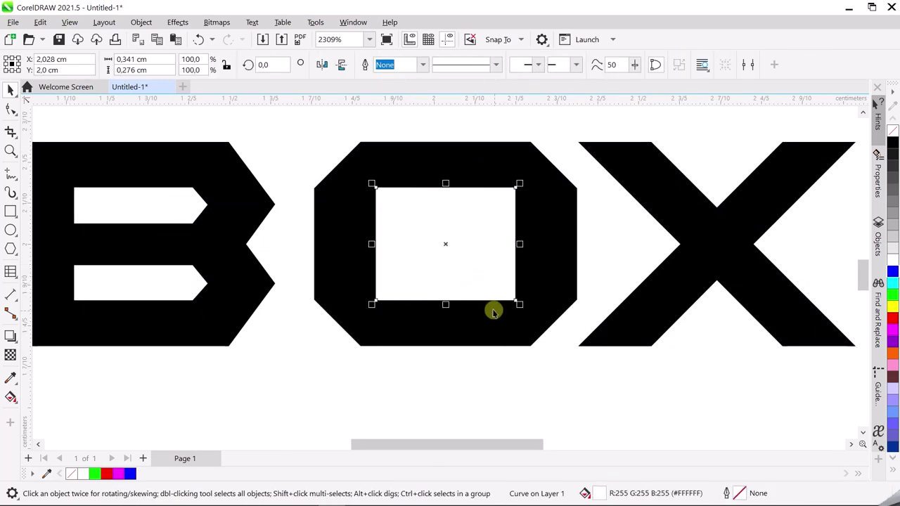
{"action": "key", "text": "Delete"}
{"action": "scroll", "coordinate": [493, 307], "scroll_direction": "down", "scroll_amount": 2}
{"action": "scroll", "coordinate": [466, 353], "scroll_direction": "down", "scroll_amount": 2}
{"action": "scroll", "coordinate": [473, 394], "scroll_direction": "down", "scroll_amount": 2}
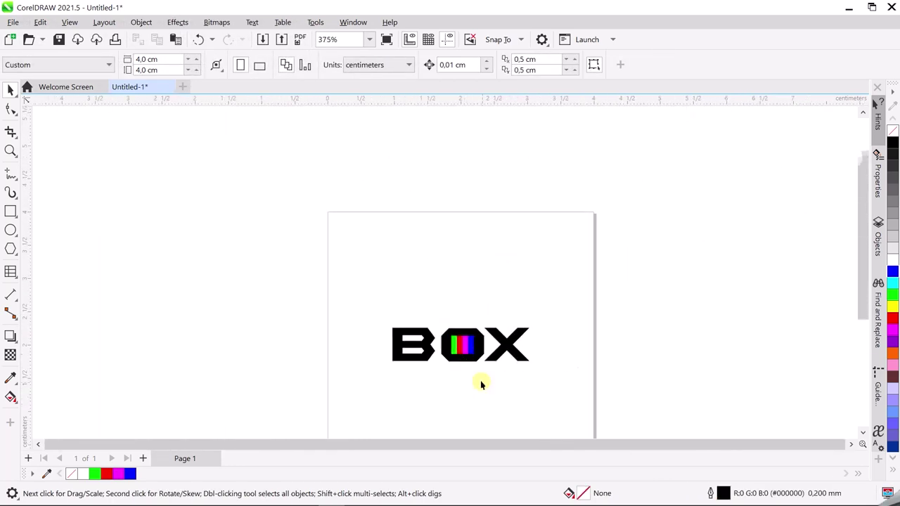
{"action": "scroll", "coordinate": [493, 366], "scroll_direction": "down", "scroll_amount": 1}
{"action": "scroll", "coordinate": [506, 327], "scroll_direction": "down", "scroll_amount": 1}
{"action": "scroll", "coordinate": [492, 338], "scroll_direction": "up", "scroll_amount": 2}
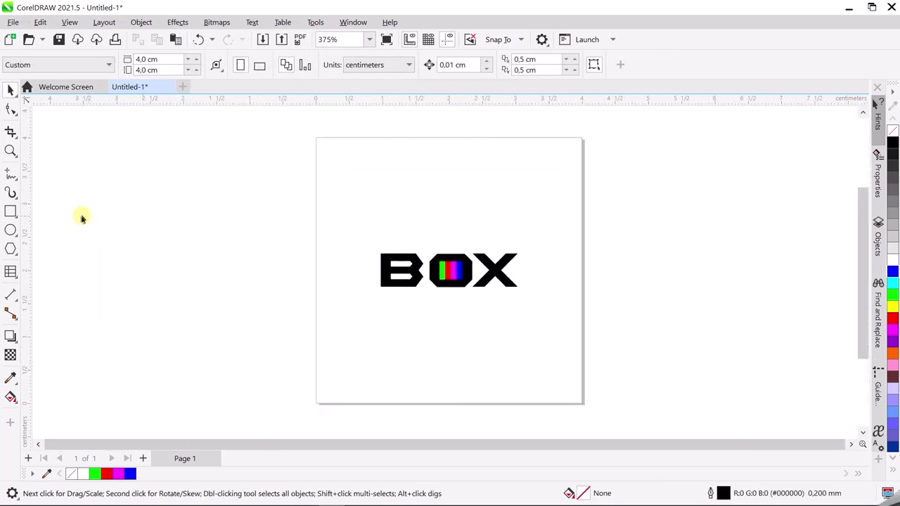
- Draw a 512 × 512 px square, with units set to pixels, centred on the page
{"action": "left_click_drag", "start_coordinate": [166, 207], "coordinate": [282, 342]}
{"action": "key", "text": "space"}
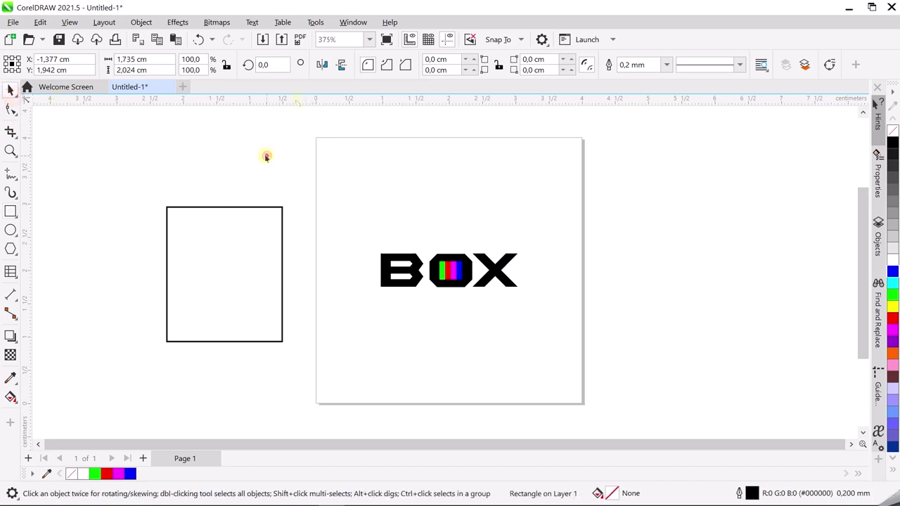
{"action": "left_click", "coordinate": [265, 155]}
{"action": "left_click", "coordinate": [354, 64]}
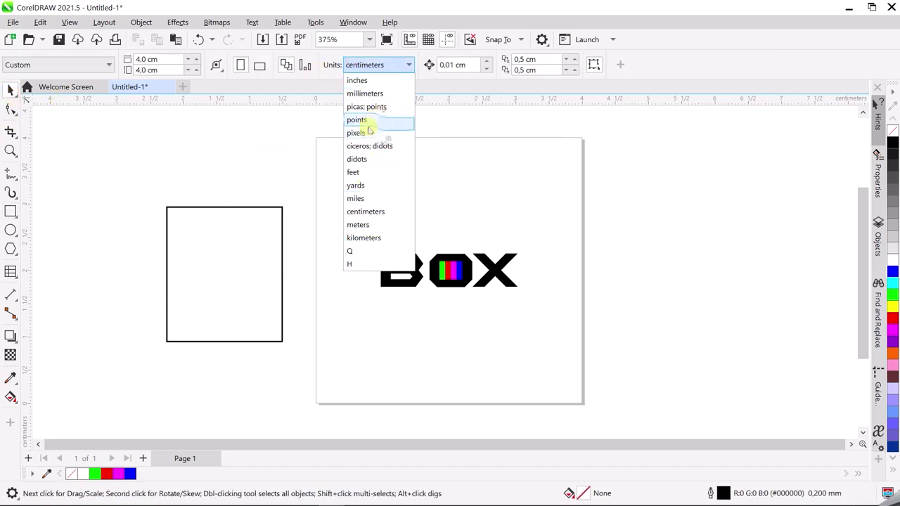
{"action": "left_click", "coordinate": [367, 131]}
{"action": "left_click", "coordinate": [223, 289]}
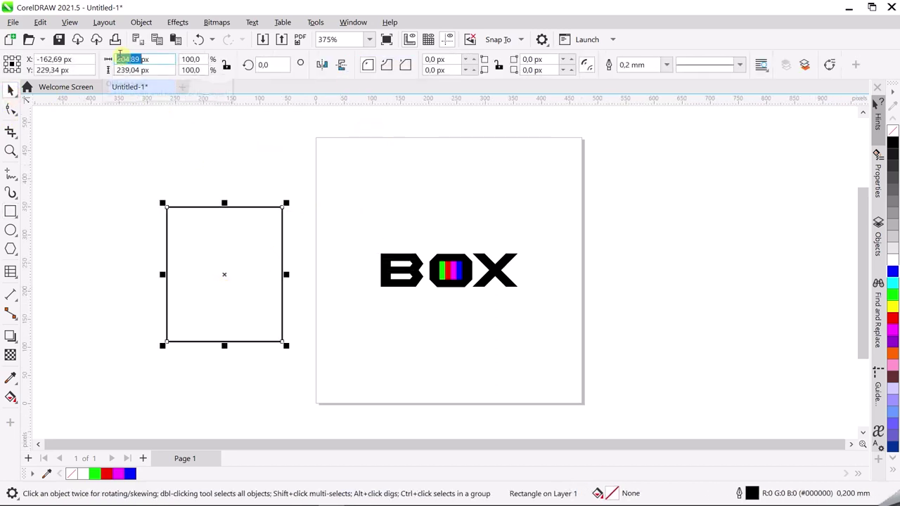
{"action": "type", "text": "512"}
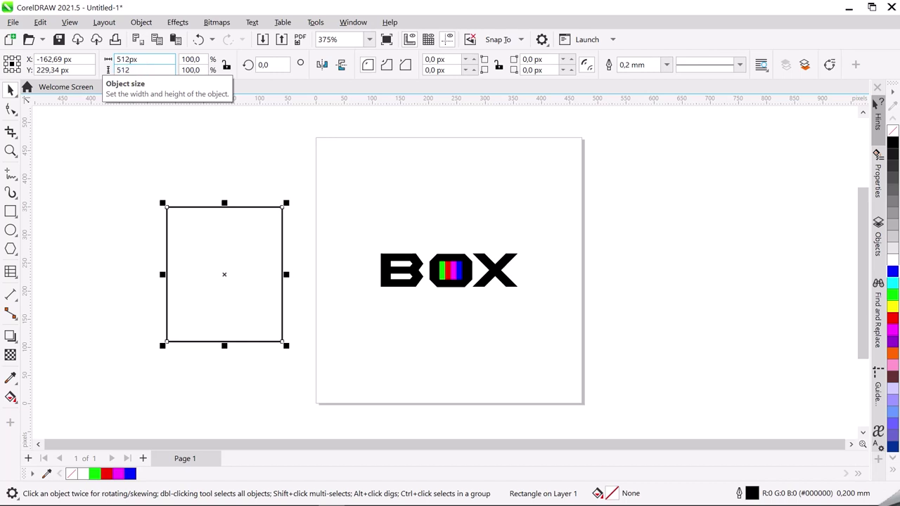
{"action": "key", "text": "Return"}
{"action": "key", "text": "p"}
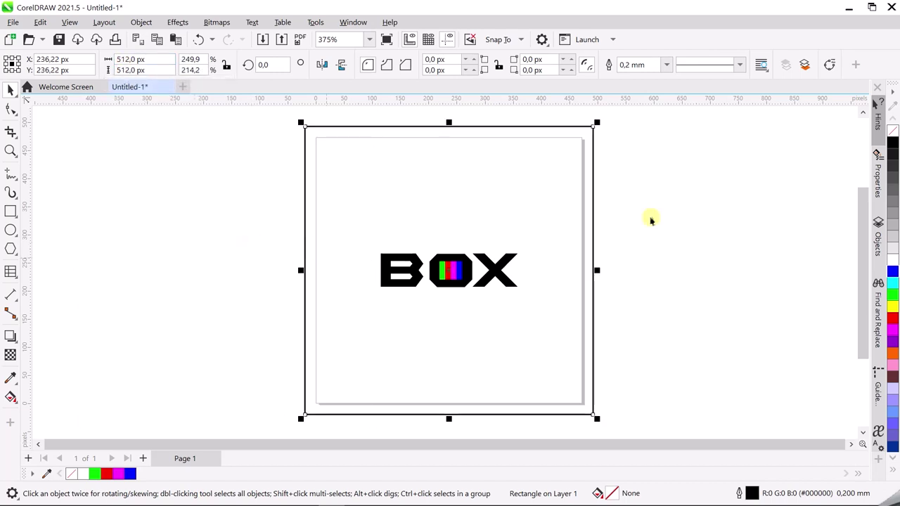
- Scale up the BOX wordmark by its corner handle inside the square
{"action": "left_click_drag", "start_coordinate": [623, 328], "coordinate": [239, 204]}
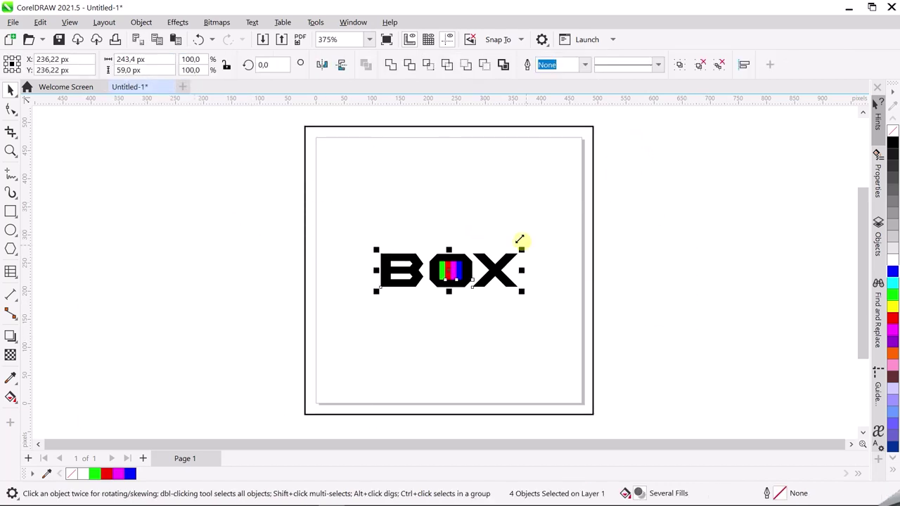
{"action": "mouse_move", "coordinate": [520, 250]}
{"action": "left_mouse_down"}
{"action": "mouse_move", "coordinate": [574, 174]}
{"action": "mouse_move", "coordinate": [562, 180]}
{"action": "left_mouse_up"}
{"action": "left_click", "coordinate": [717, 227]}
{"action": "scroll", "coordinate": [552, 273], "scroll_direction": "down", "scroll_amount": 2}
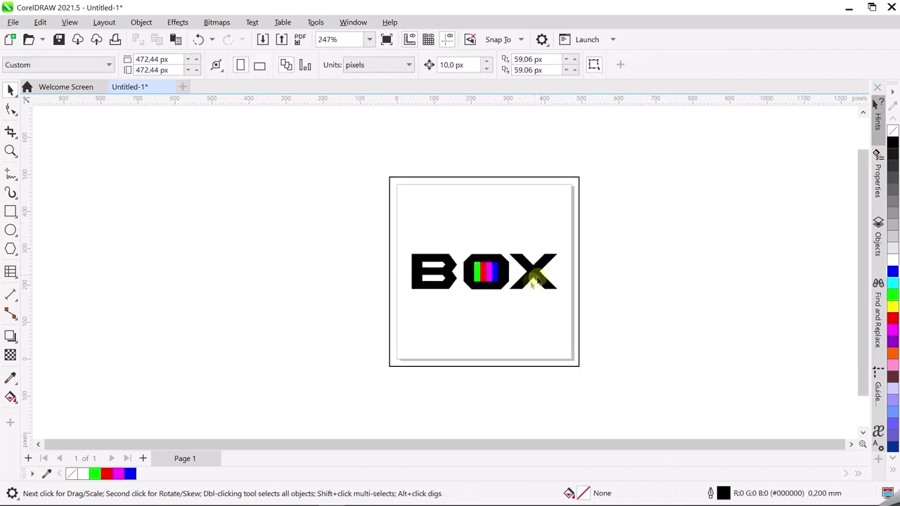
{"action": "scroll", "coordinate": [527, 289], "scroll_direction": "up", "scroll_amount": 3}
{"action": "scroll", "coordinate": [485, 291], "scroll_direction": "down", "scroll_amount": 1}
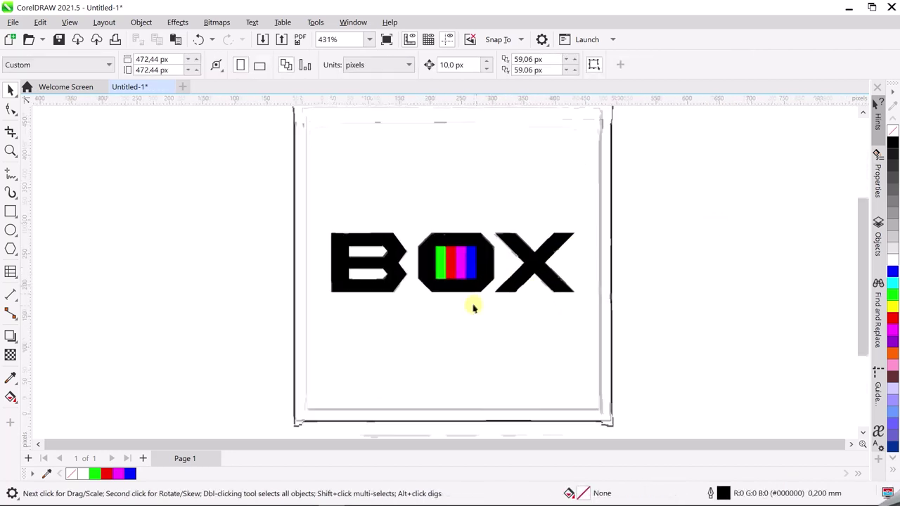
{"action": "scroll", "coordinate": [473, 302], "scroll_direction": "down", "scroll_amount": 1}
{"action": "left_click", "coordinate": [475, 311]}
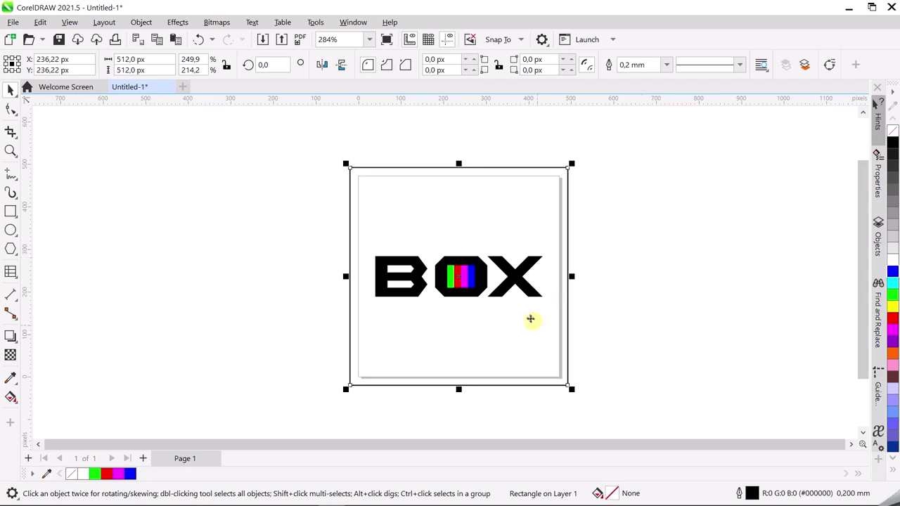
{"action": "scroll", "coordinate": [531, 319], "scroll_direction": "up", "scroll_amount": 2}
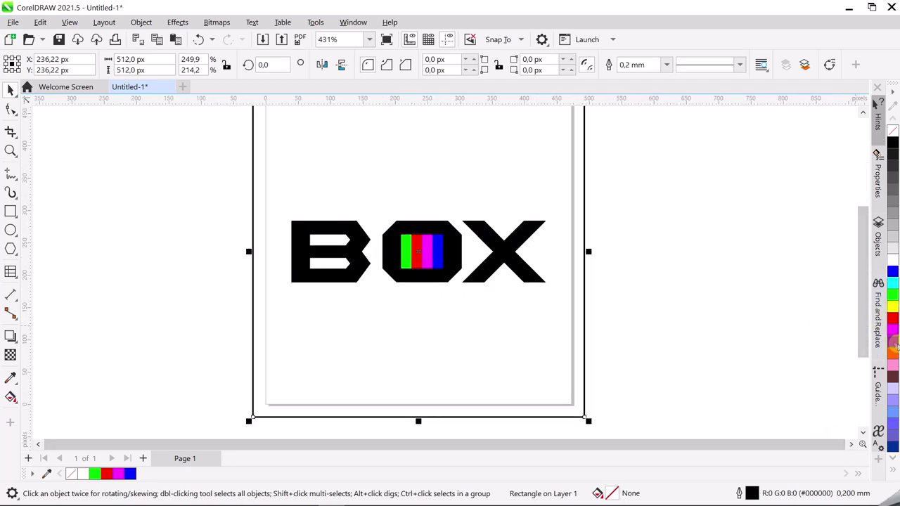
- Try several palette colours and settle on pale lavender #CCCCFF for the square's fill
{"action": "left_click", "coordinate": [893, 342]}
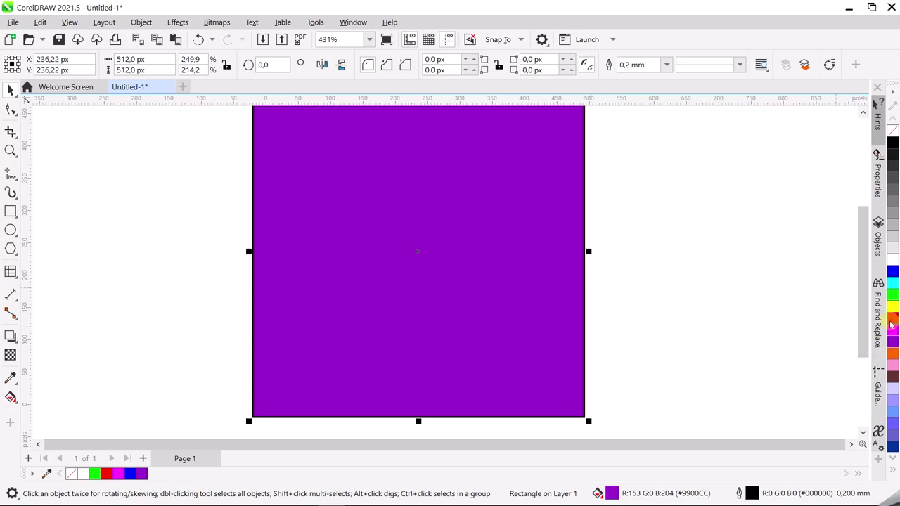
{"action": "left_click", "coordinate": [892, 307]}
{"action": "left_click", "coordinate": [892, 294]}
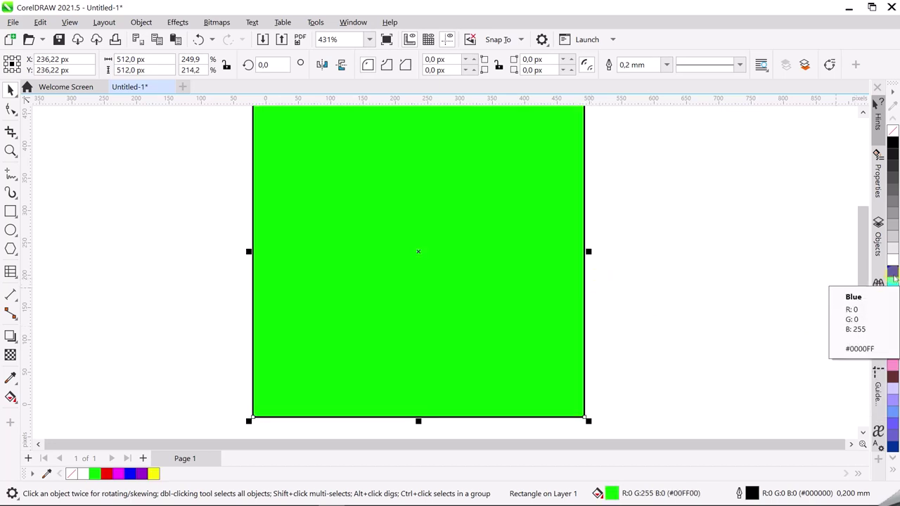
{"action": "left_click", "coordinate": [892, 271]}
{"action": "scroll", "coordinate": [583, 335], "scroll_direction": "down", "scroll_amount": 2}
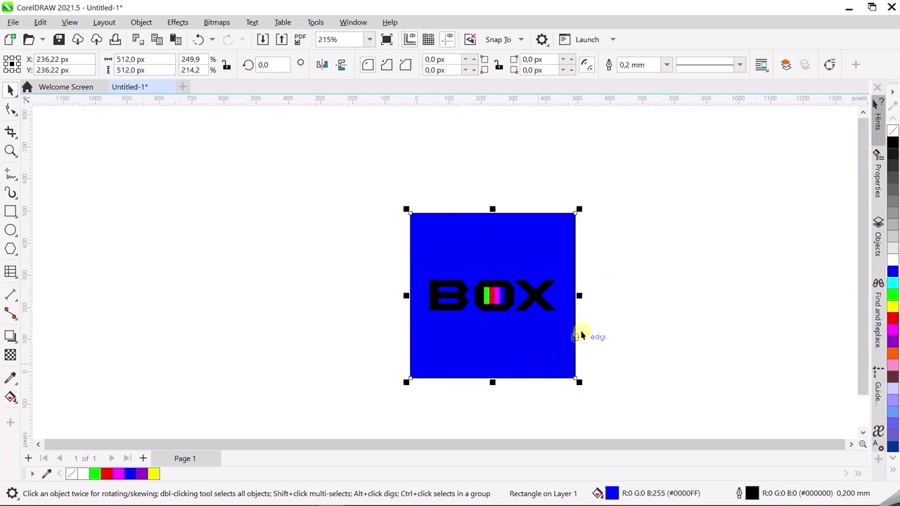
{"action": "scroll", "coordinate": [581, 330], "scroll_direction": "up", "scroll_amount": 1}
{"action": "left_click", "coordinate": [893, 424]}
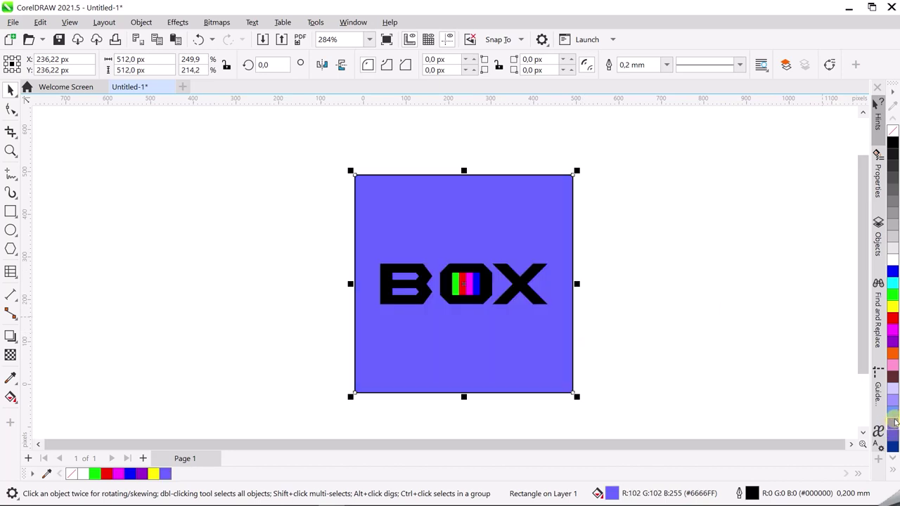
{"action": "left_click", "coordinate": [894, 411]}
{"action": "left_click", "coordinate": [893, 389]}
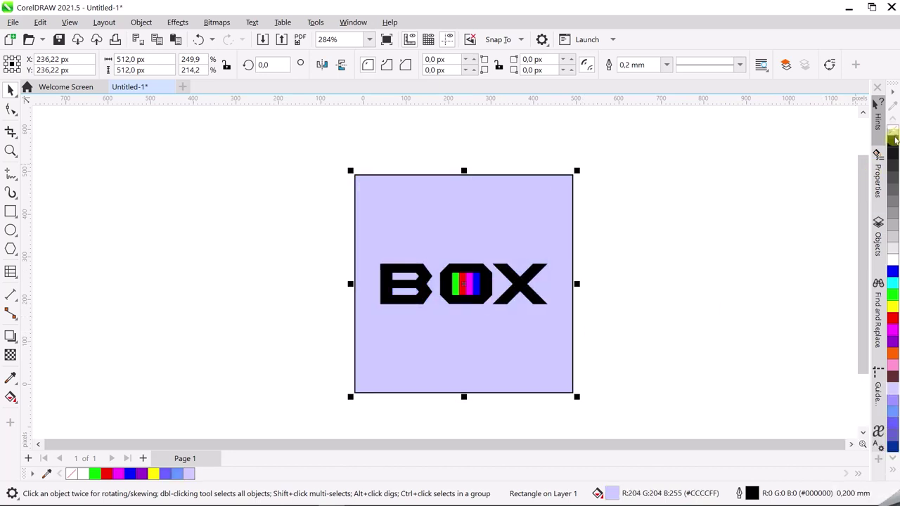
{"action": "left_click", "coordinate": [79, 304]}
{"action": "scroll", "coordinate": [79, 304], "scroll_direction": "down", "scroll_amount": 2}
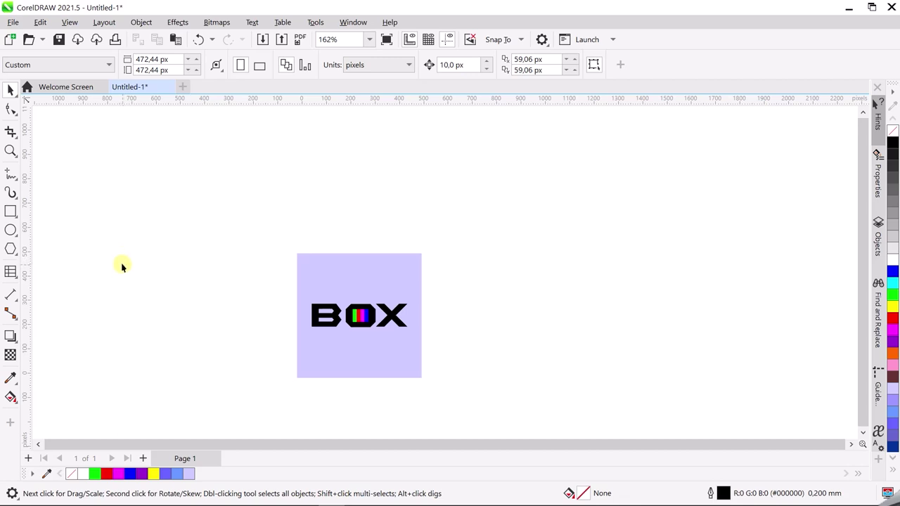
- Round the lavender square's corners to about 54.76 px by dragging a corner node
{"action": "scroll", "coordinate": [350, 346], "scroll_direction": "up", "scroll_amount": 2}
{"action": "left_click", "coordinate": [385, 226]}
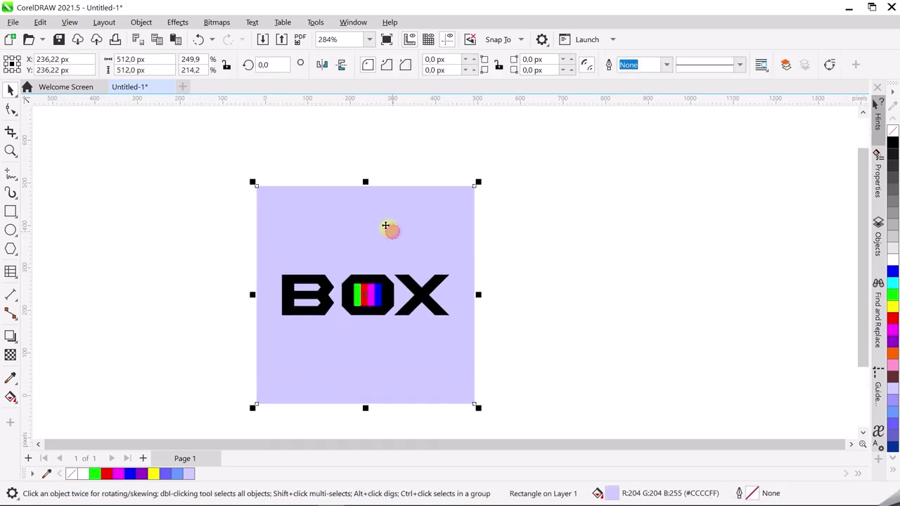
{"action": "left_click", "coordinate": [11, 109]}
{"action": "scroll", "coordinate": [435, 190], "scroll_direction": "up", "scroll_amount": 1}
{"action": "scroll", "coordinate": [498, 188], "scroll_direction": "up", "scroll_amount": 1}
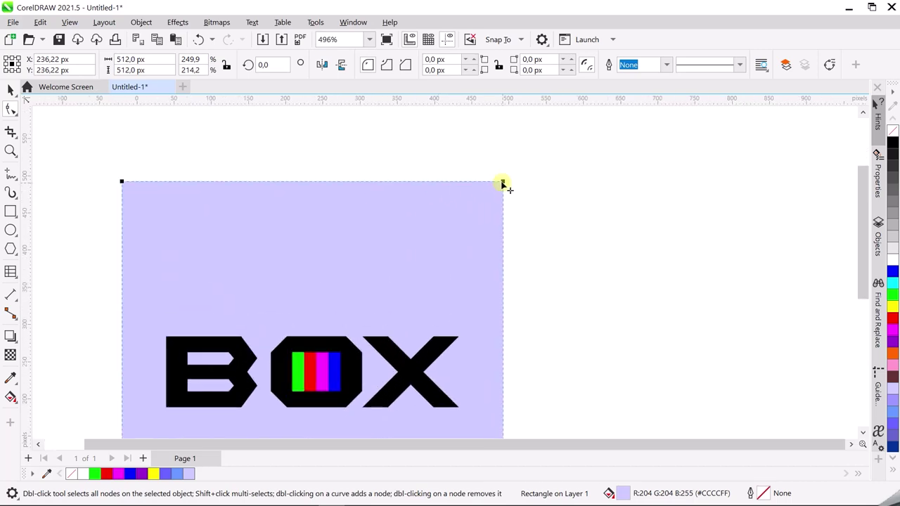
{"action": "left_click_drag", "start_coordinate": [503, 184], "coordinate": [530, 231]}
{"action": "scroll", "coordinate": [532, 222], "scroll_direction": "down", "scroll_amount": 2}
{"action": "scroll", "coordinate": [516, 197], "scroll_direction": "down", "scroll_amount": 1}
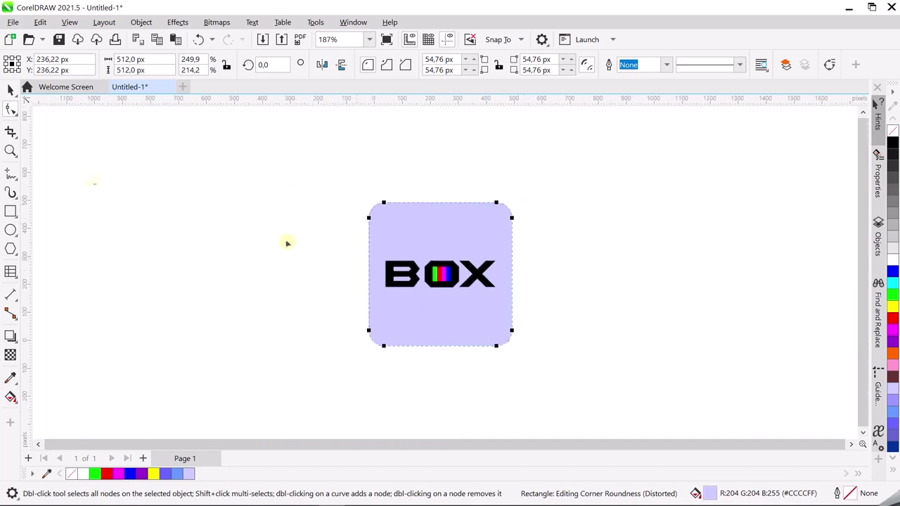
{"action": "left_click", "coordinate": [9, 90]}
{"action": "left_click", "coordinate": [143, 167]}
{"action": "scroll", "coordinate": [434, 299], "scroll_direction": "up", "scroll_amount": 2}
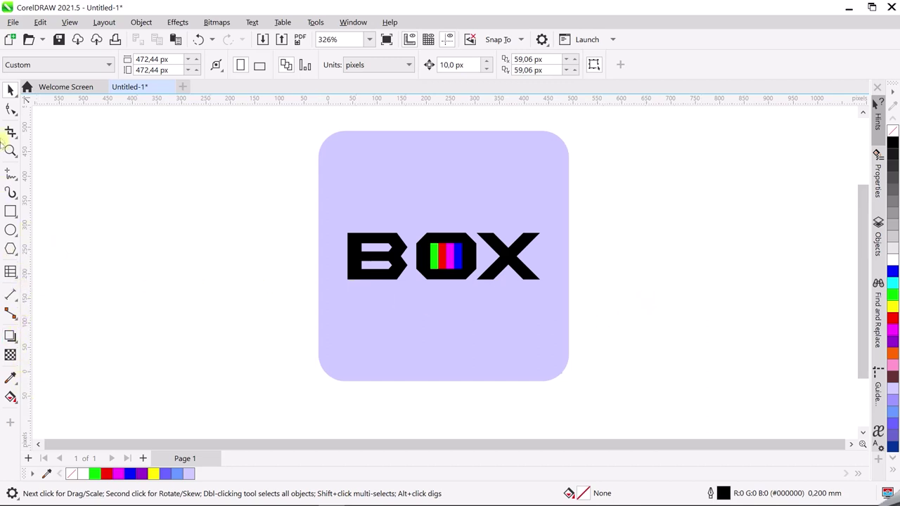
- Add 'Movie' as 24 pt Bebas Kai text and move it below the BOX wordmark
{"action": "left_click", "coordinate": [10, 192]}
{"action": "mouse_move", "coordinate": [10, 249]}
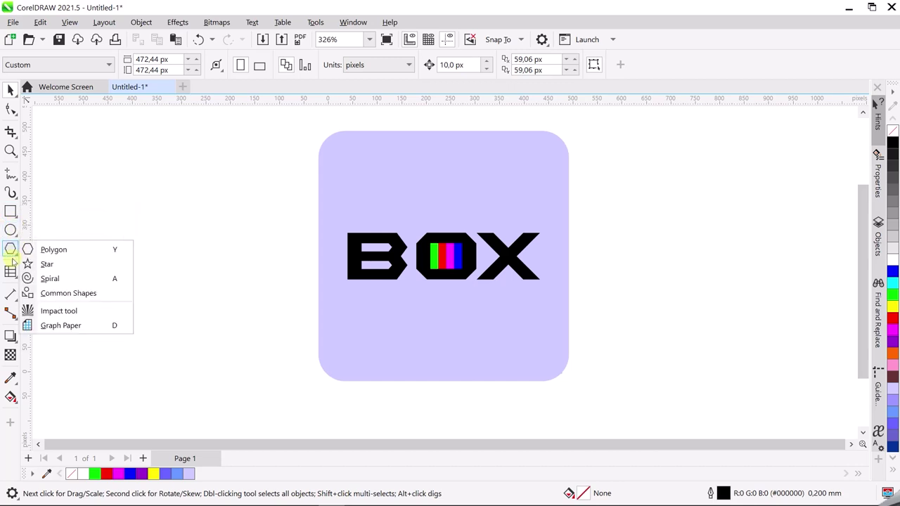
{"action": "left_click", "coordinate": [43, 269]}
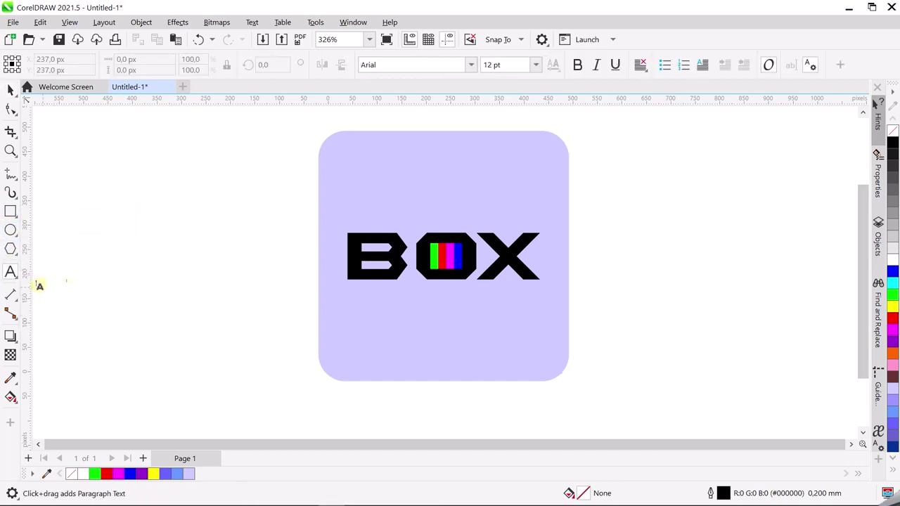
{"action": "left_click", "coordinate": [191, 264]}
{"action": "type", "text": "M"}
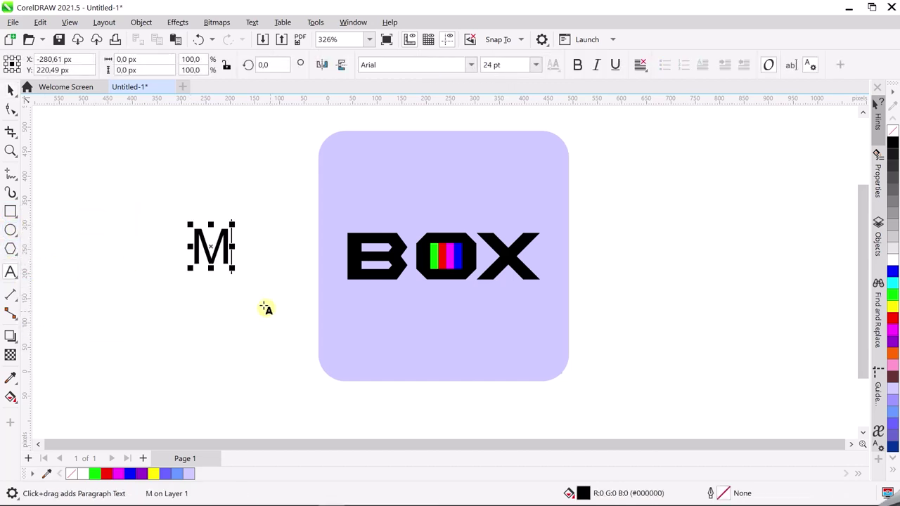
{"action": "type", "text": "ovie"}
{"action": "left_click", "coordinate": [11, 89]}
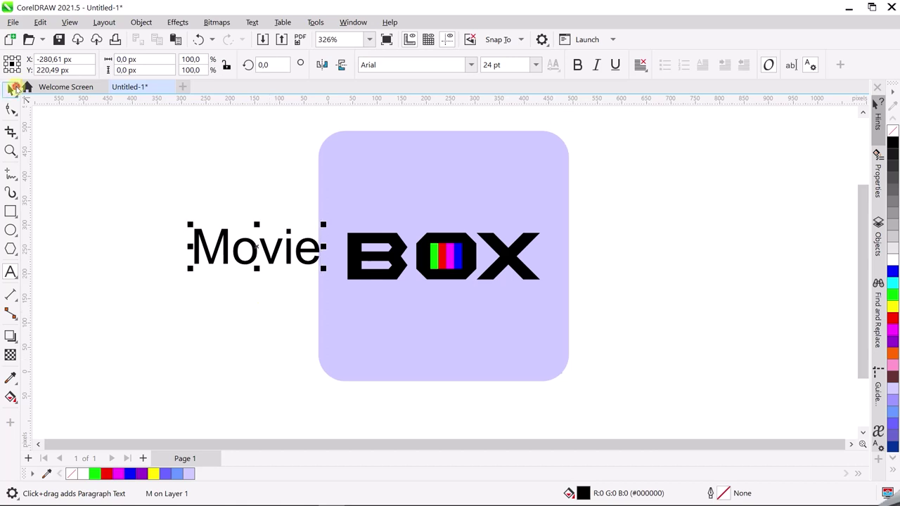
{"action": "left_click", "coordinate": [471, 65]}
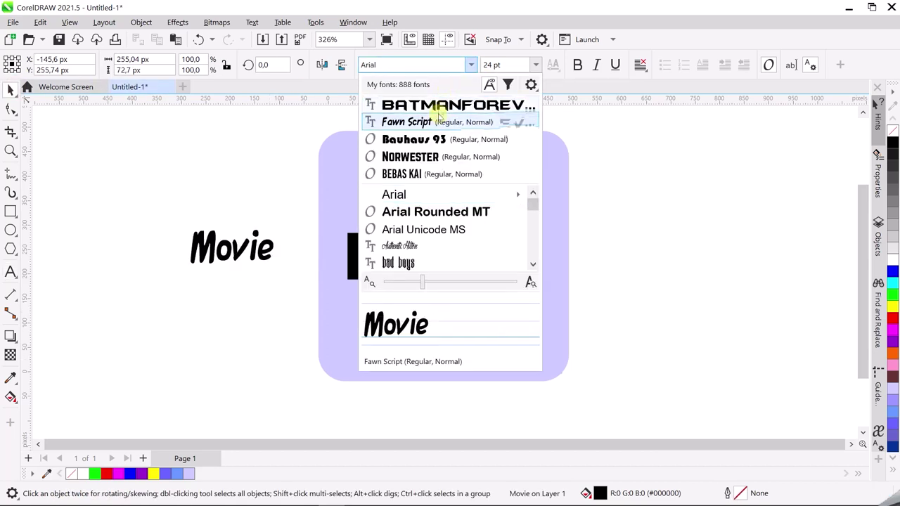
{"action": "left_click", "coordinate": [425, 175]}
{"action": "left_click_drag", "start_coordinate": [241, 246], "coordinate": [433, 310]}
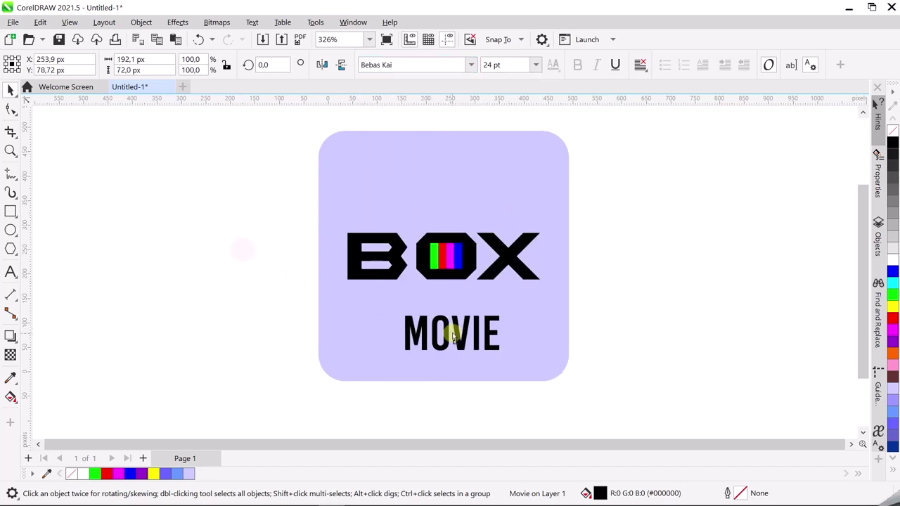
- Centre MOVIE horizontally on the square, shrink it to about half size, and raise it under BOX
{"action": "left_click", "coordinate": [447, 273], "text": "shift"}
{"action": "left_click", "coordinate": [738, 301]}
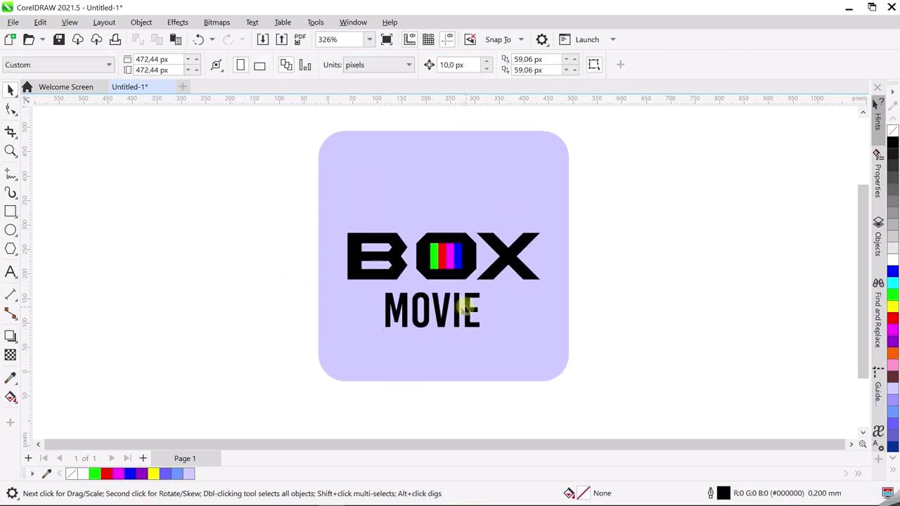
{"action": "left_click", "coordinate": [460, 309]}
{"action": "left_click", "coordinate": [518, 321], "text": "shift"}
{"action": "key", "text": "c"}
{"action": "left_click", "coordinate": [628, 337]}
{"action": "scroll", "coordinate": [466, 305], "scroll_direction": "up", "scroll_amount": 1}
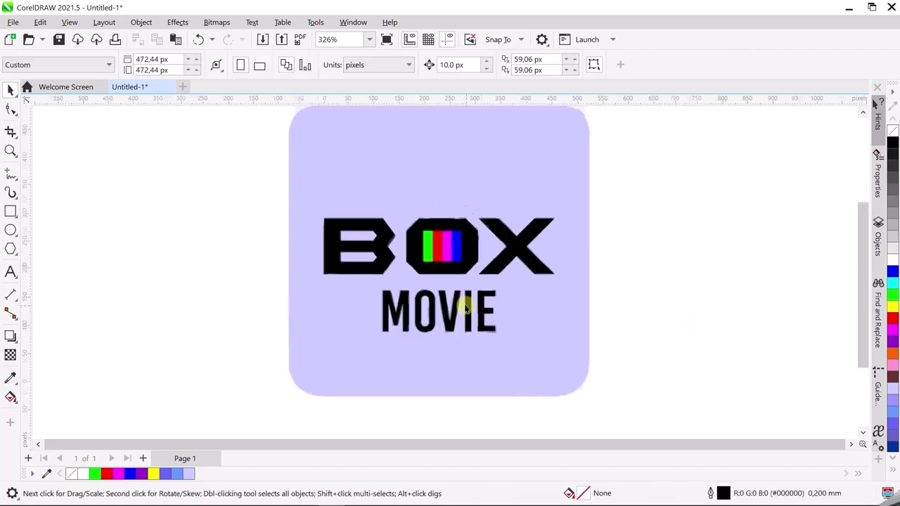
{"action": "scroll", "coordinate": [497, 287], "scroll_direction": "up", "scroll_amount": 2}
{"action": "left_click", "coordinate": [497, 288]}
{"action": "left_click_drag", "start_coordinate": [516, 277], "coordinate": [500, 288]}
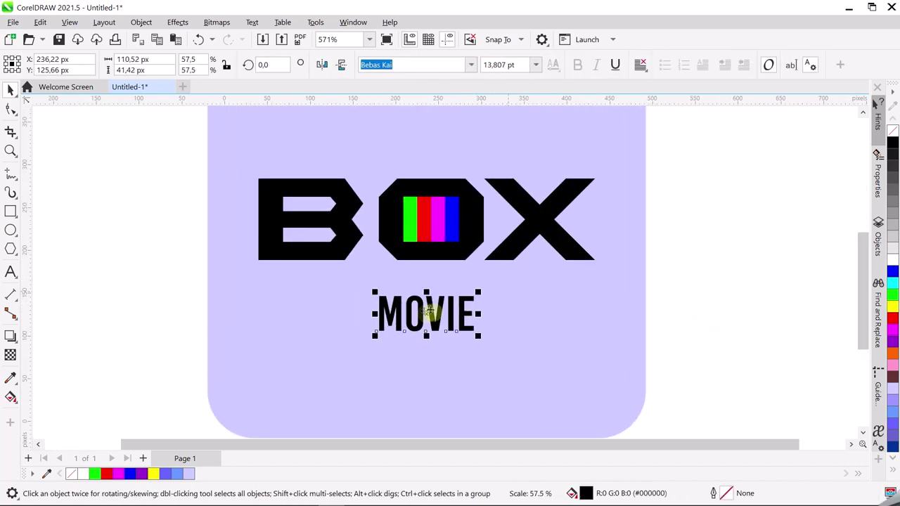
{"action": "left_click_drag", "start_coordinate": [432, 312], "coordinate": [432, 300]}
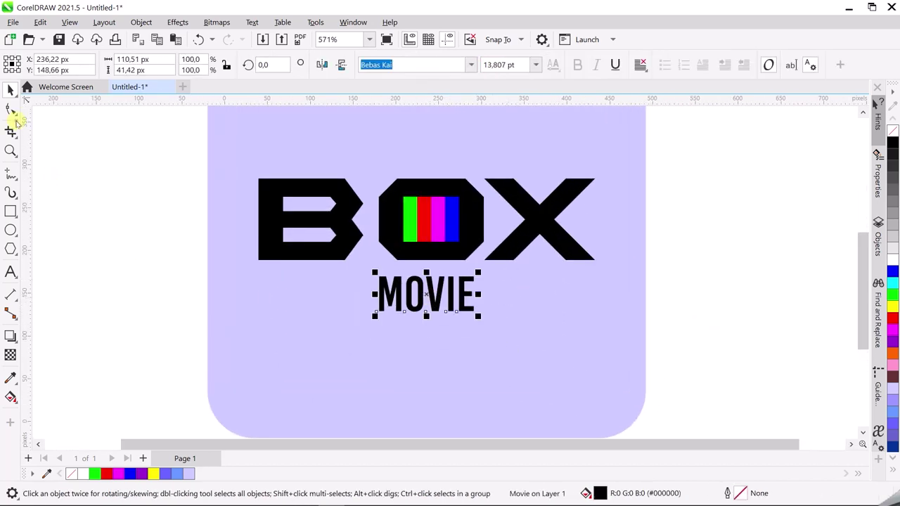
- Widen MOVIE's letter spacing so it spans the BOX width
{"action": "left_click", "coordinate": [11, 109]}
{"action": "left_click_drag", "start_coordinate": [479, 318], "coordinate": [604, 336]}
{"action": "key", "text": "space"}
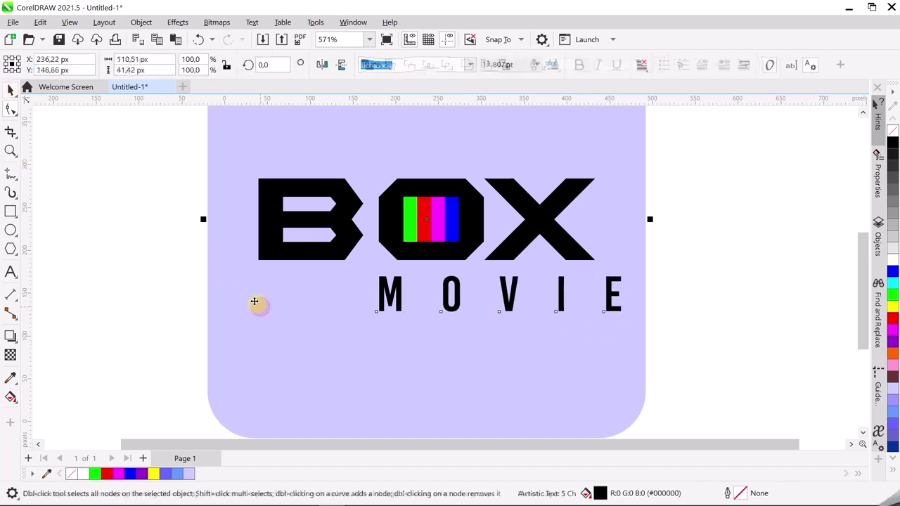
{"action": "key", "text": "space"}
{"action": "scroll", "coordinate": [275, 312], "scroll_direction": "down", "scroll_amount": 1}
{"action": "scroll", "coordinate": [487, 294], "scroll_direction": "down", "scroll_amount": 1}
{"action": "key", "text": "Escape"}
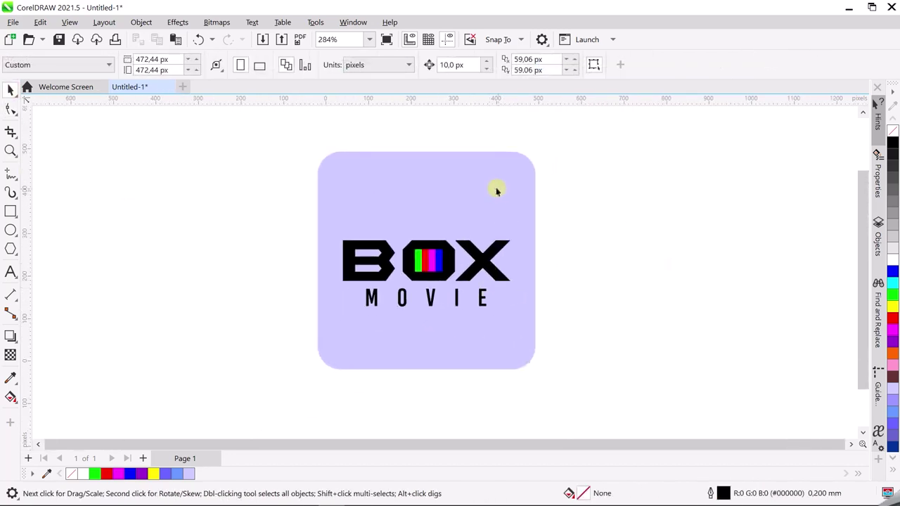
{"action": "scroll", "coordinate": [496, 189], "scroll_direction": "up", "scroll_amount": 1}
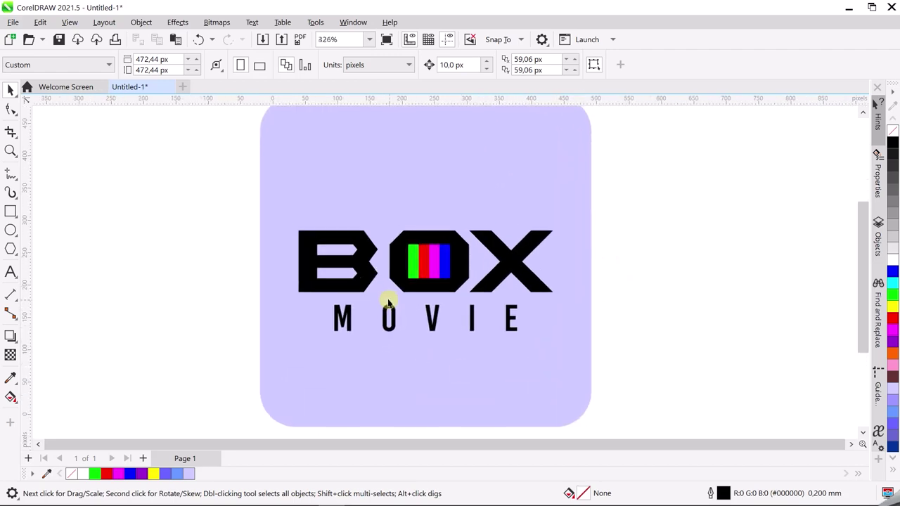
{"action": "scroll", "coordinate": [386, 297], "scroll_direction": "up", "scroll_amount": 1}
- Drag the B right and the X left so both overlap the striped O
{"action": "scroll", "coordinate": [371, 272], "scroll_direction": "up", "scroll_amount": 1}
{"action": "left_click", "coordinate": [367, 269]}
{"action": "scroll", "coordinate": [365, 268], "scroll_direction": "up", "scroll_amount": 2}
{"action": "left_click_drag", "start_coordinate": [365, 268], "coordinate": [433, 277]}
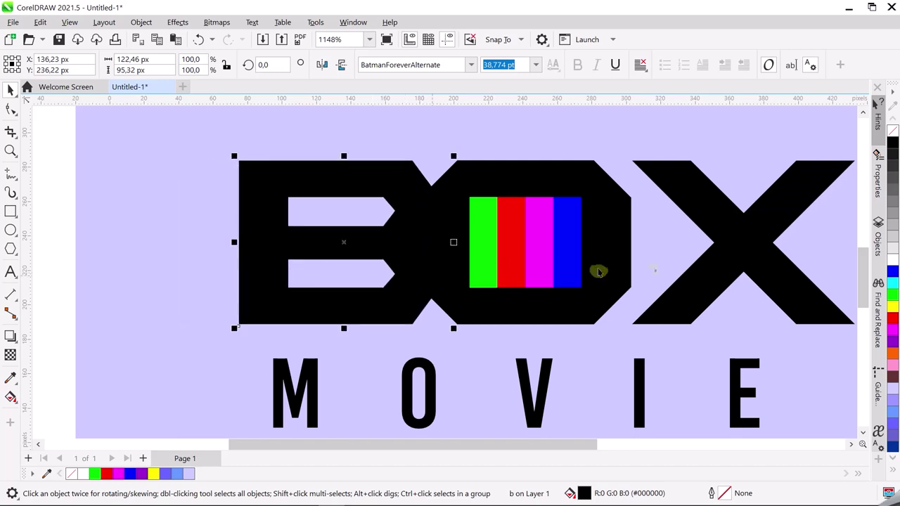
{"action": "left_click_drag", "start_coordinate": [707, 277], "coordinate": [677, 286]}
{"action": "scroll", "coordinate": [677, 286], "scroll_direction": "down", "scroll_amount": 2}
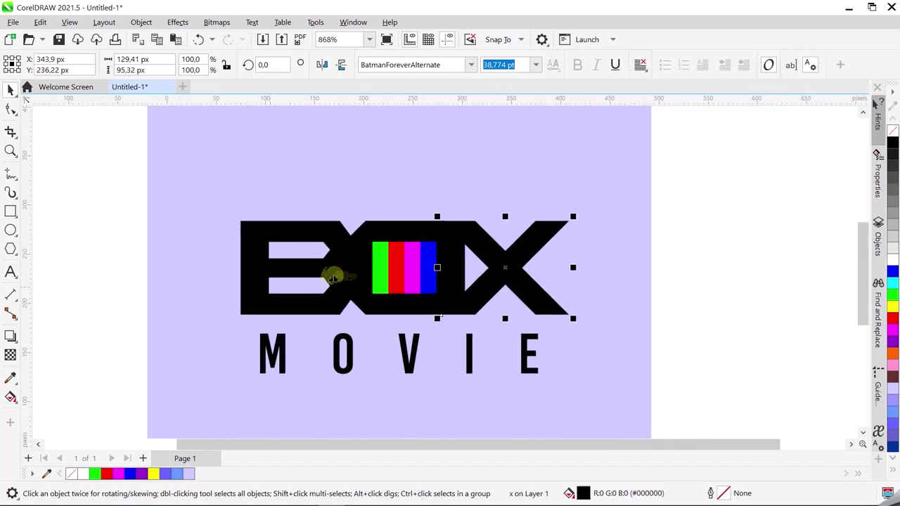
{"action": "scroll", "coordinate": [603, 275], "scroll_direction": "down", "scroll_amount": 2}
- Nudge the B further right to 136.23 px X, merging it into the O
{"action": "left_click", "coordinate": [602, 275]}
{"action": "scroll", "coordinate": [345, 298], "scroll_direction": "up", "scroll_amount": 2}
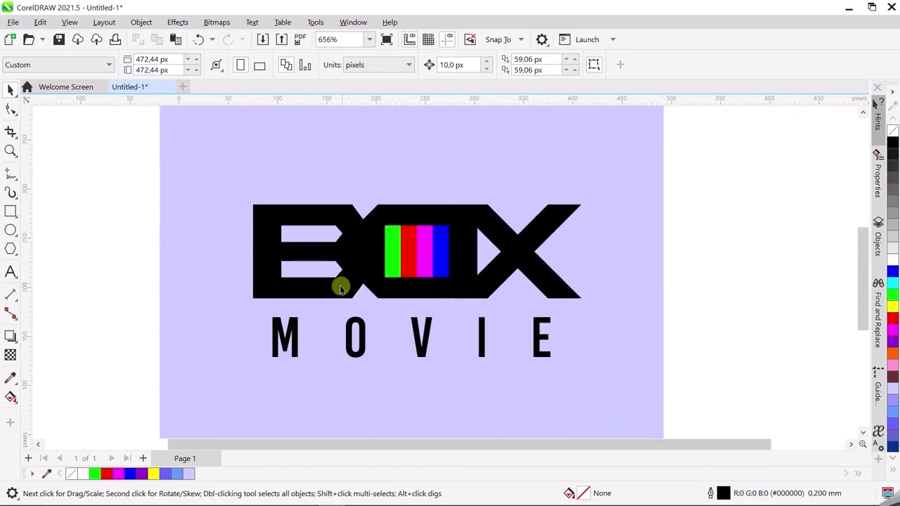
{"action": "left_click", "coordinate": [337, 286]}
{"action": "scroll", "coordinate": [330, 285], "scroll_direction": "up", "scroll_amount": 2}
{"action": "left_click_drag", "start_coordinate": [316, 286], "coordinate": [335, 286]}
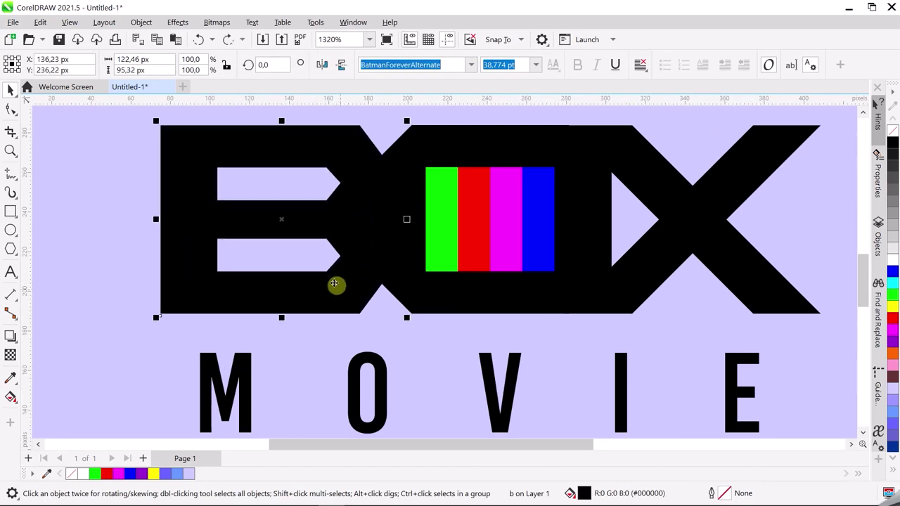
{"action": "scroll", "coordinate": [356, 286], "scroll_direction": "down", "scroll_amount": 2}
{"action": "left_click", "coordinate": [659, 261]}
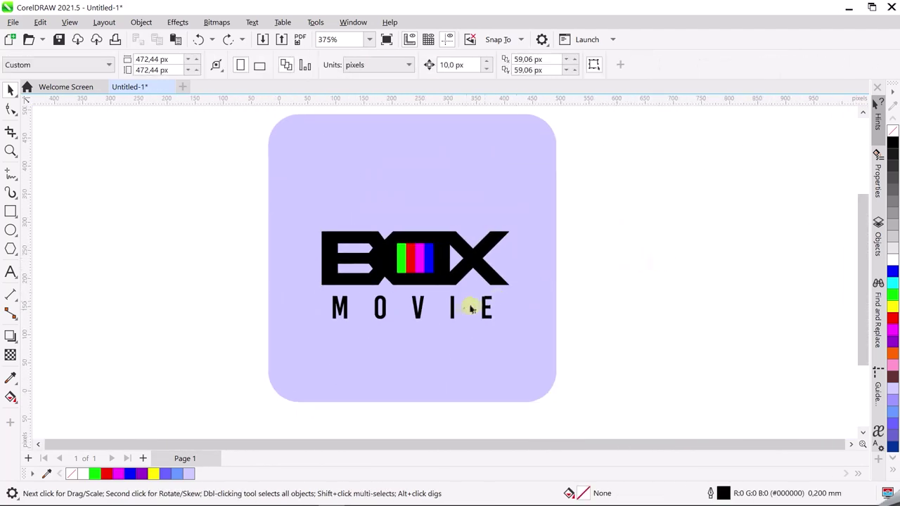
{"action": "scroll", "coordinate": [444, 305], "scroll_direction": "up", "scroll_amount": 1}
{"action": "left_click", "coordinate": [450, 303]}
{"action": "left_click", "coordinate": [454, 303]}
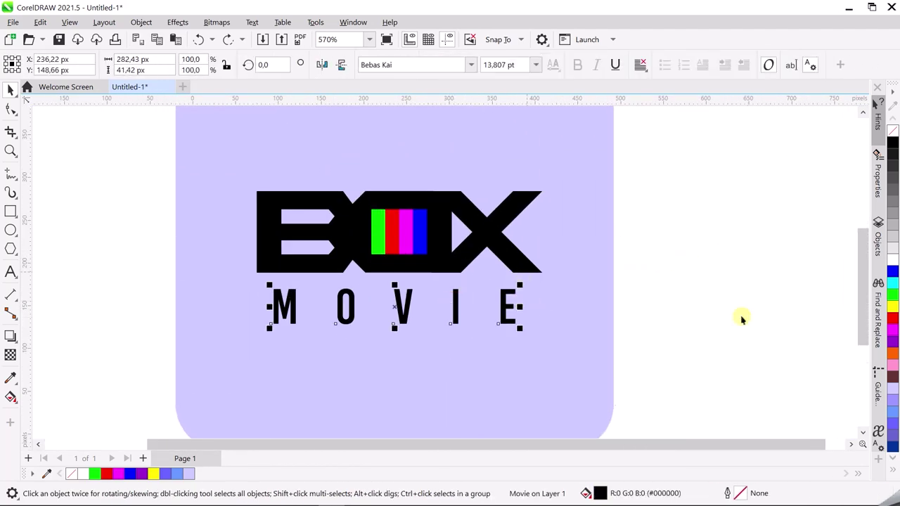
- Group the BOX letters into one object and shrink MOVIE slightly around its centre
{"action": "left_click_drag", "start_coordinate": [774, 301], "coordinate": [186, 176]}
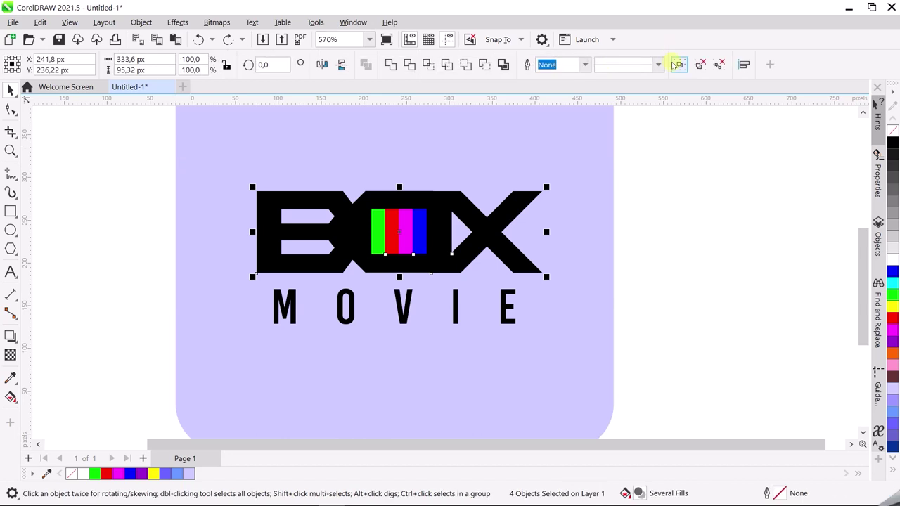
{"action": "key", "text": "ctrl+g"}
{"action": "left_click", "coordinate": [505, 304], "text": "shift"}
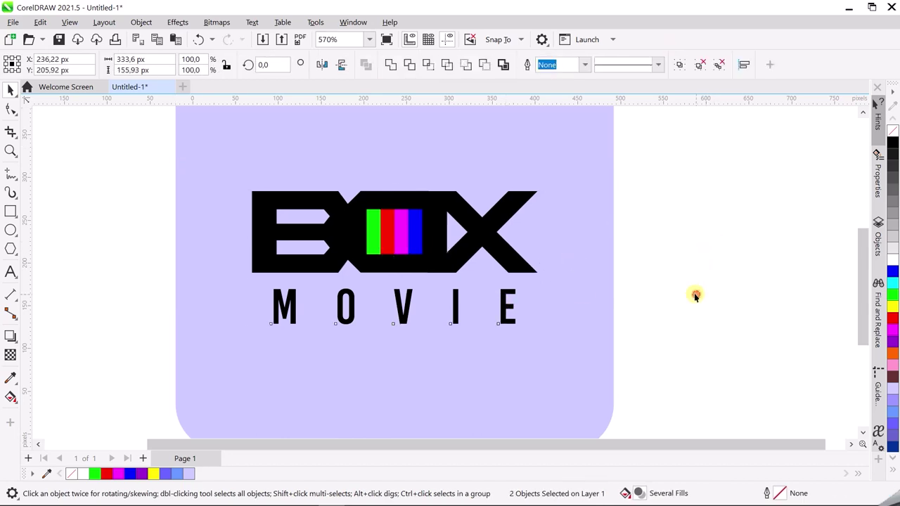
{"action": "left_click", "coordinate": [510, 307]}
{"action": "scroll", "coordinate": [527, 308], "scroll_direction": "down", "scroll_amount": 1}
{"action": "scroll", "coordinate": [485, 302], "scroll_direction": "up", "scroll_amount": 1}
{"action": "scroll", "coordinate": [516, 297], "scroll_direction": "up", "scroll_amount": 1}
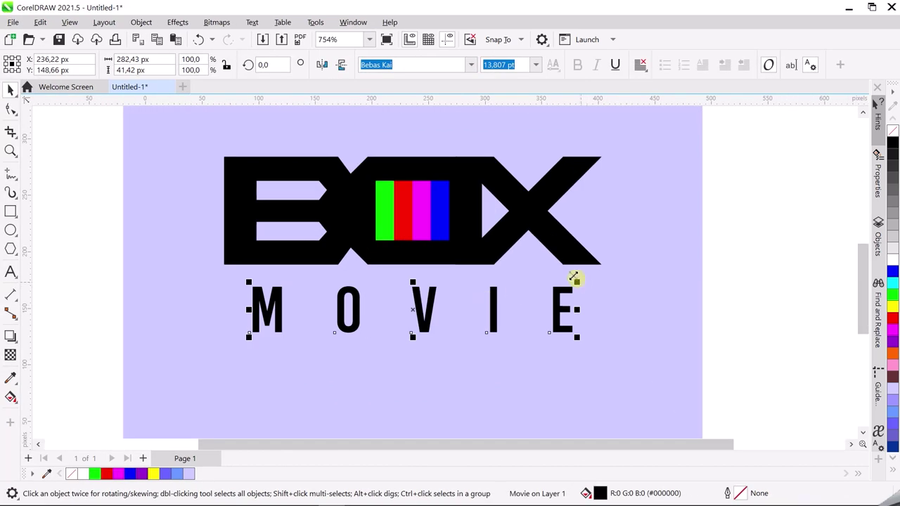
{"action": "left_click_drag", "start_coordinate": [574, 278], "coordinate": [546, 284]}
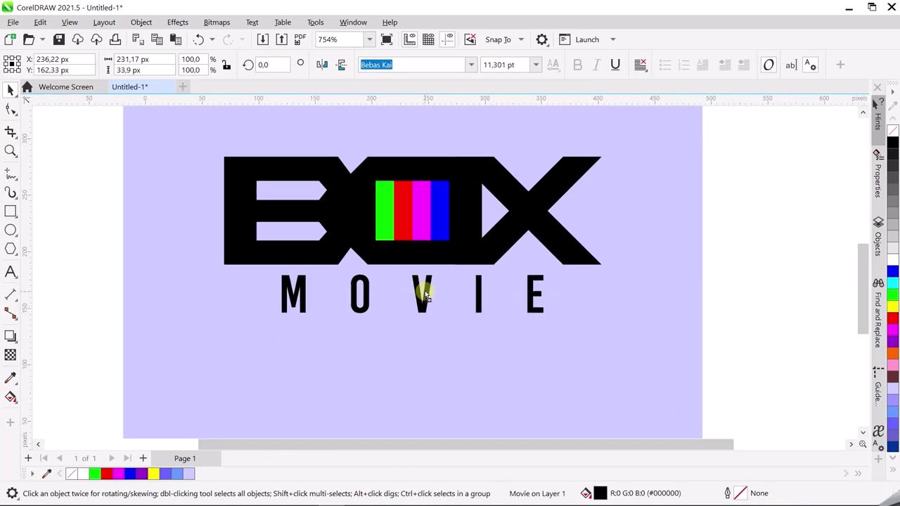
- Move MOVIE left under the B and tighten its letter spacing
{"action": "left_click", "coordinate": [425, 296]}
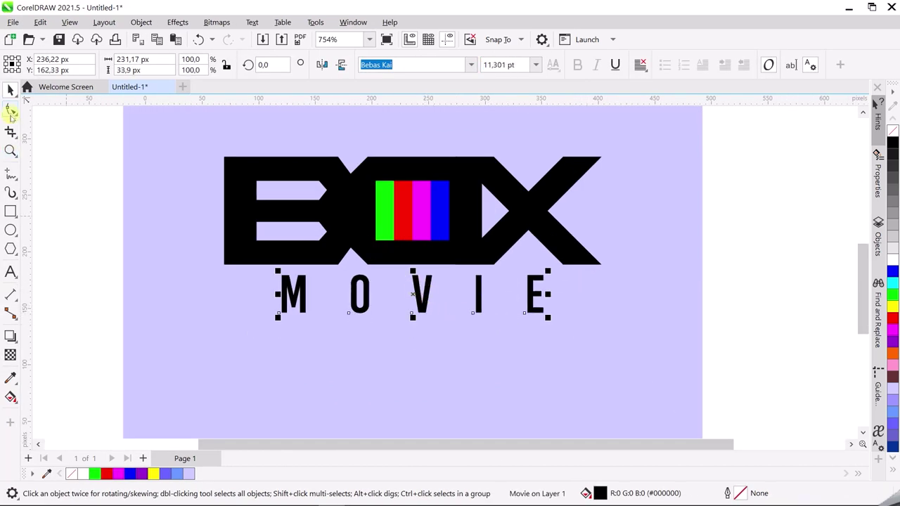
{"action": "left_click", "coordinate": [10, 111]}
{"action": "left_click", "coordinate": [10, 90]}
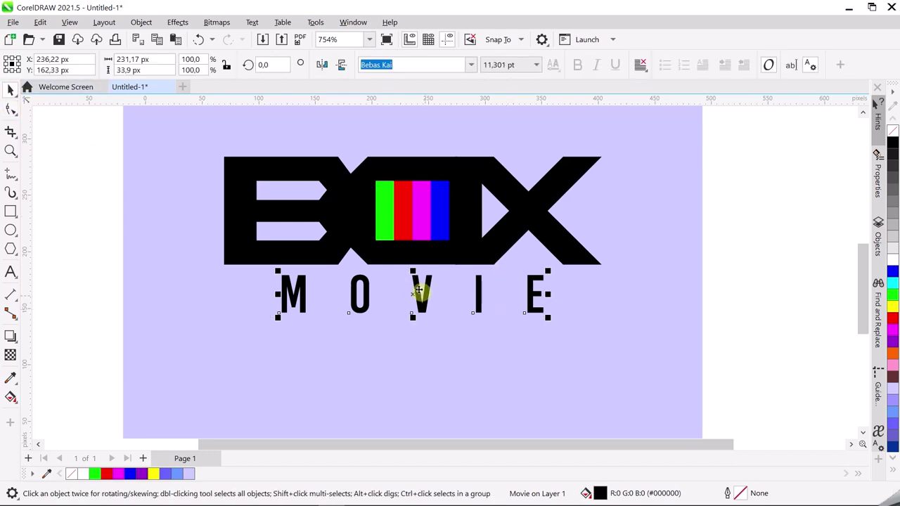
{"action": "left_click_drag", "start_coordinate": [418, 291], "coordinate": [373, 290]}
{"action": "left_click", "coordinate": [10, 111]}
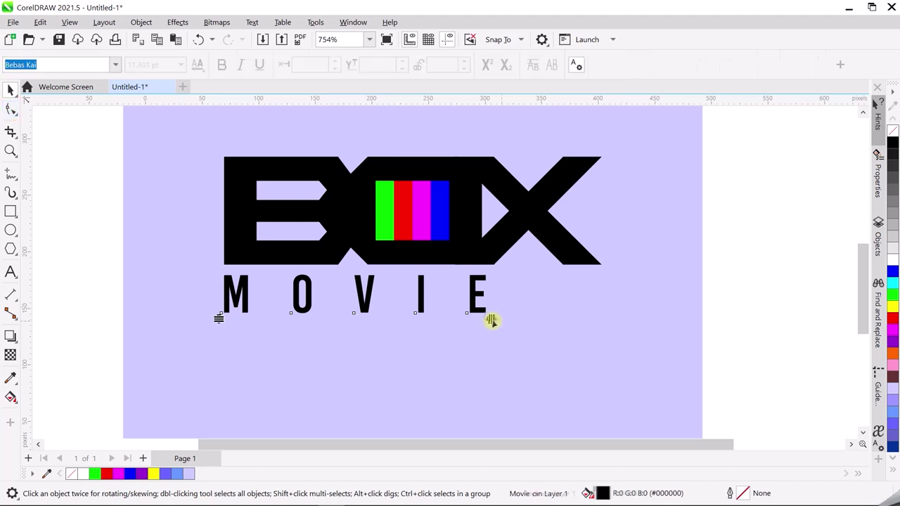
{"action": "mouse_move", "coordinate": [491, 321]}
{"action": "left_mouse_down"}
{"action": "mouse_move", "coordinate": [597, 301]}
{"action": "mouse_move", "coordinate": [345, 317]}
{"action": "left_mouse_up"}
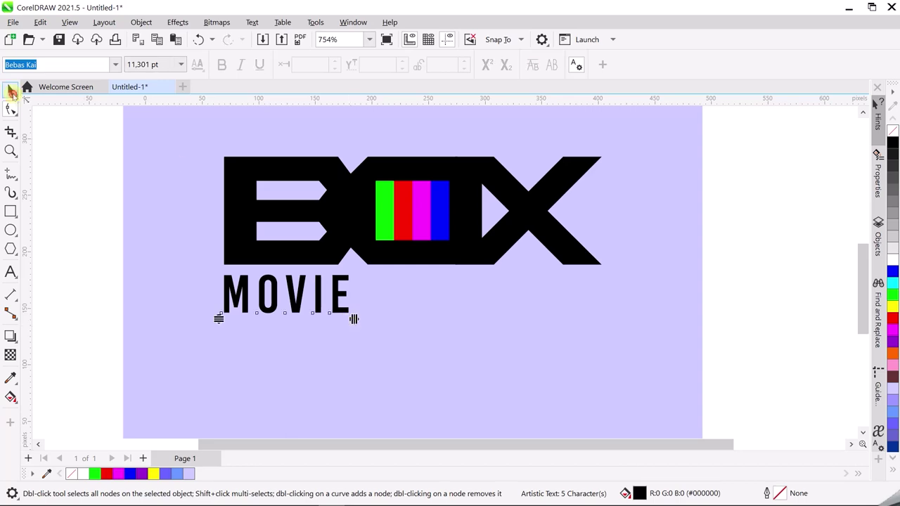
{"action": "left_click", "coordinate": [11, 90]}
{"action": "scroll", "coordinate": [528, 281], "scroll_direction": "down", "scroll_amount": 3}
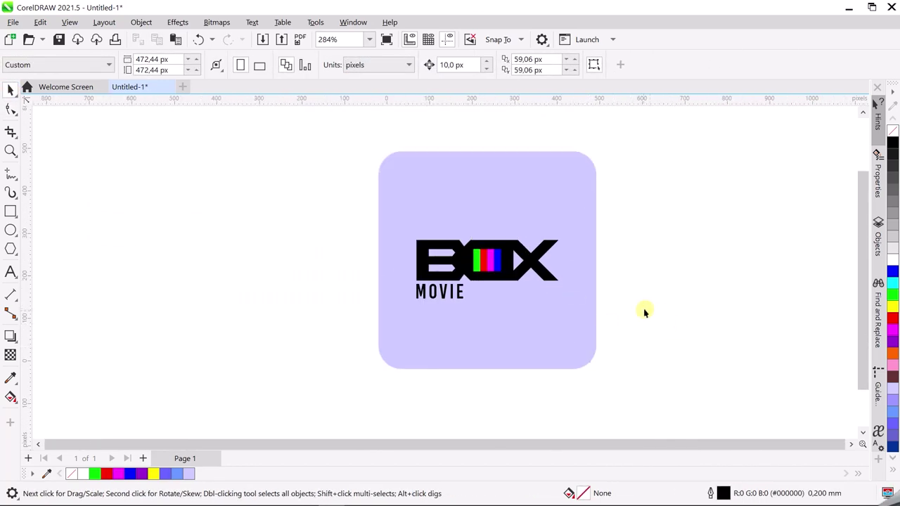
- Group BOX and MOVIE into one logo and centre it vertically on the rounded square
{"action": "left_click_drag", "start_coordinate": [694, 317], "coordinate": [211, 225]}
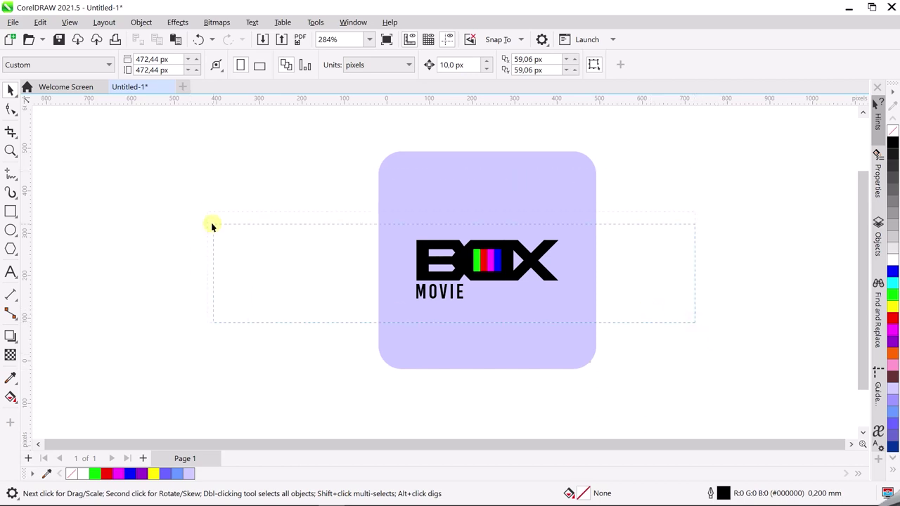
{"action": "key", "text": "ctrl+g"}
{"action": "left_click", "coordinate": [550, 190], "text": "shift"}
{"action": "key", "text": "e"}
- Try a lilac-to-white gradient on the square, then restore its solid lavender fill
{"action": "left_click", "coordinate": [548, 311]}
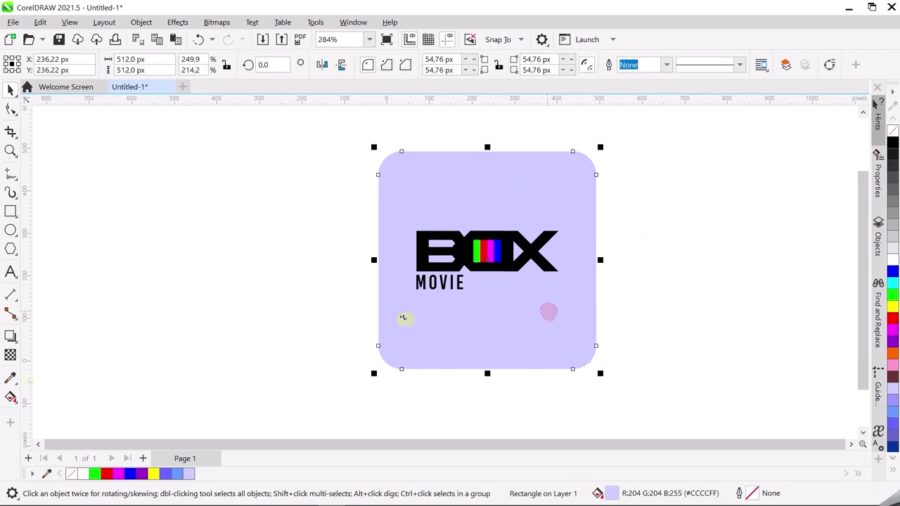
{"action": "left_click", "coordinate": [11, 397]}
{"action": "left_click_drag", "start_coordinate": [488, 151], "coordinate": [484, 335]}
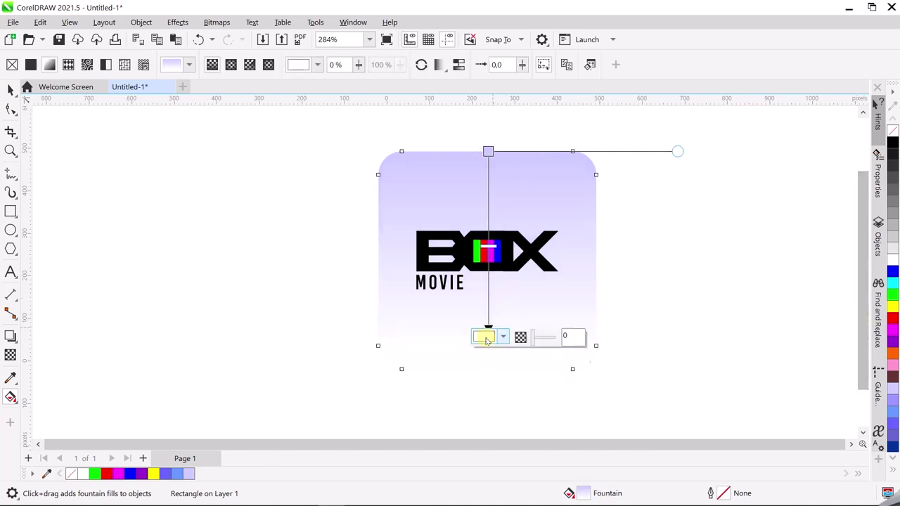
{"action": "left_click", "coordinate": [485, 338]}
{"action": "left_click", "coordinate": [501, 365]}
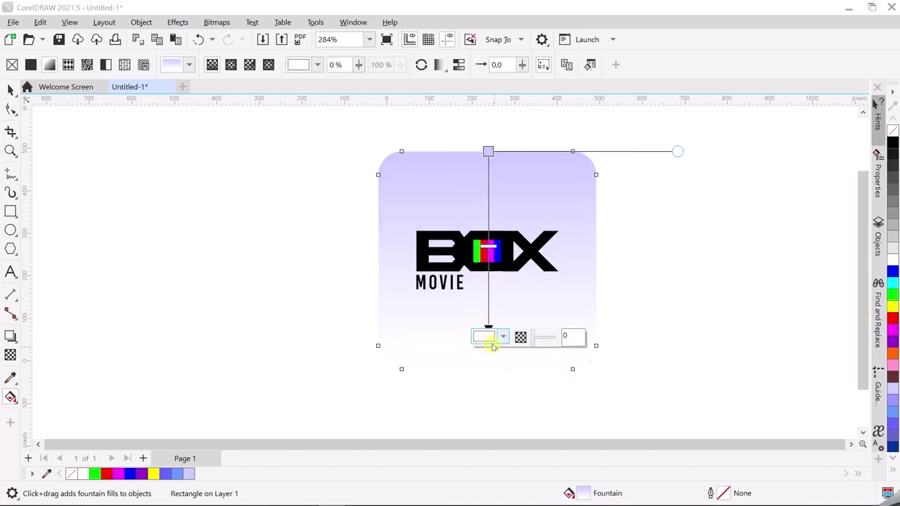
{"action": "left_click", "coordinate": [493, 346]}
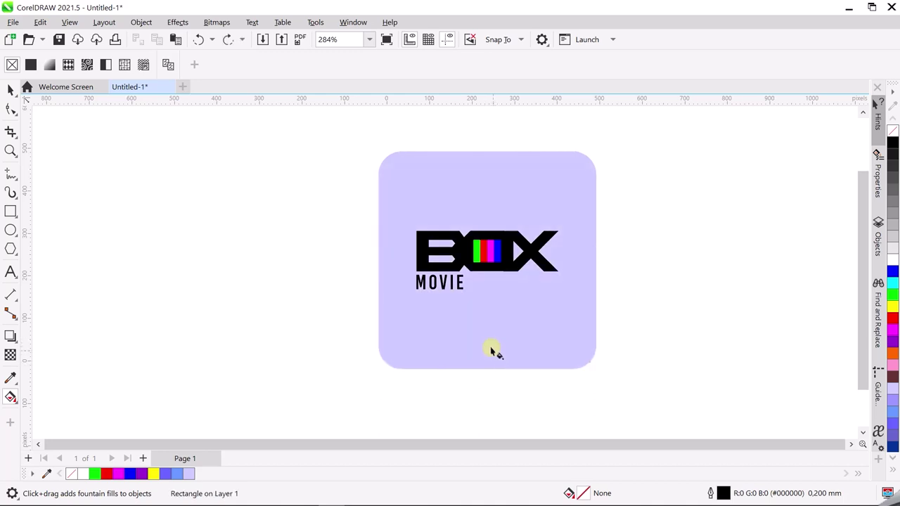
{"action": "left_click", "coordinate": [492, 344]}
{"action": "left_click", "coordinate": [11, 397]}
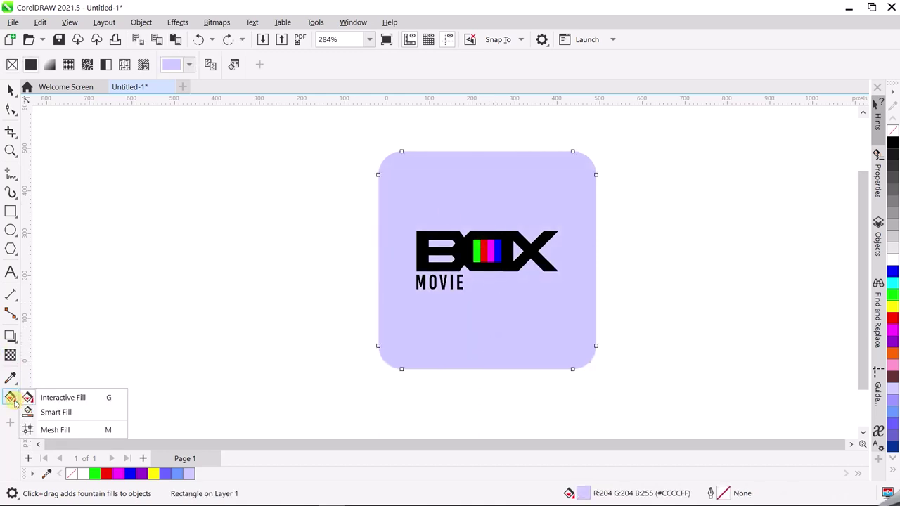
- Try an elliptical gradient on the square, undo it, and refill with plain lavender
{"action": "left_click", "coordinate": [40, 398]}
{"action": "left_click", "coordinate": [49, 65]}
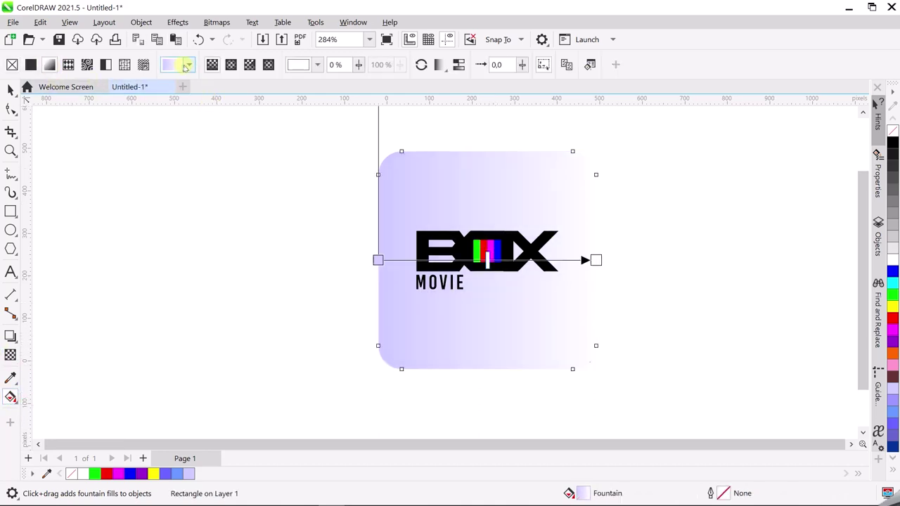
{"action": "left_click", "coordinate": [231, 65]}
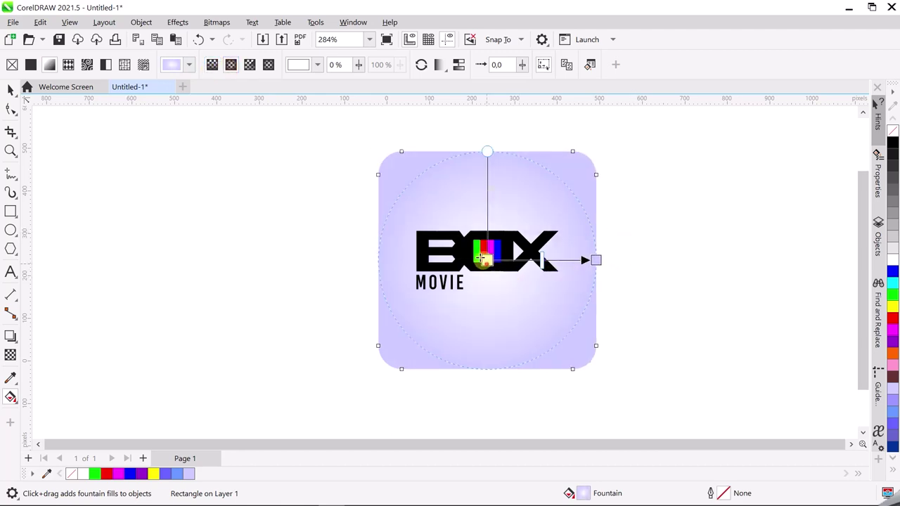
{"action": "key", "text": "ctrl+z"}
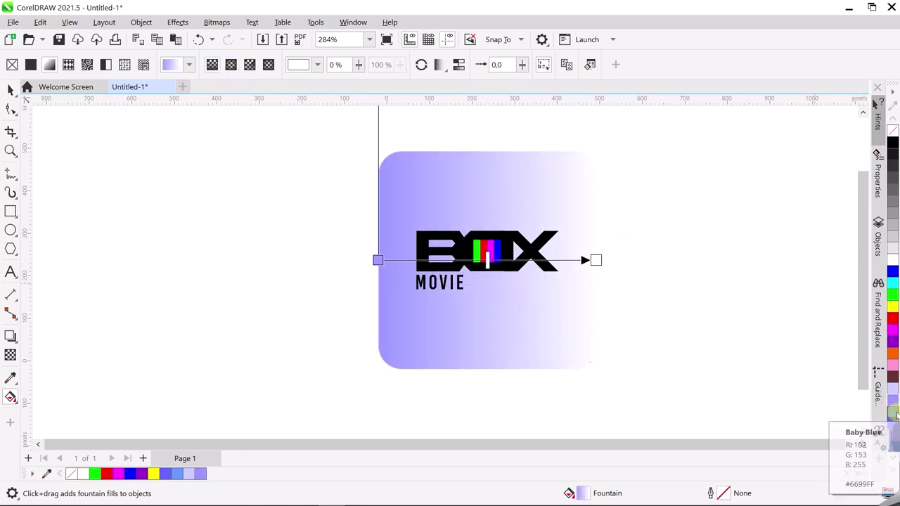
{"action": "left_click_drag", "start_coordinate": [893, 409], "coordinate": [510, 306]}
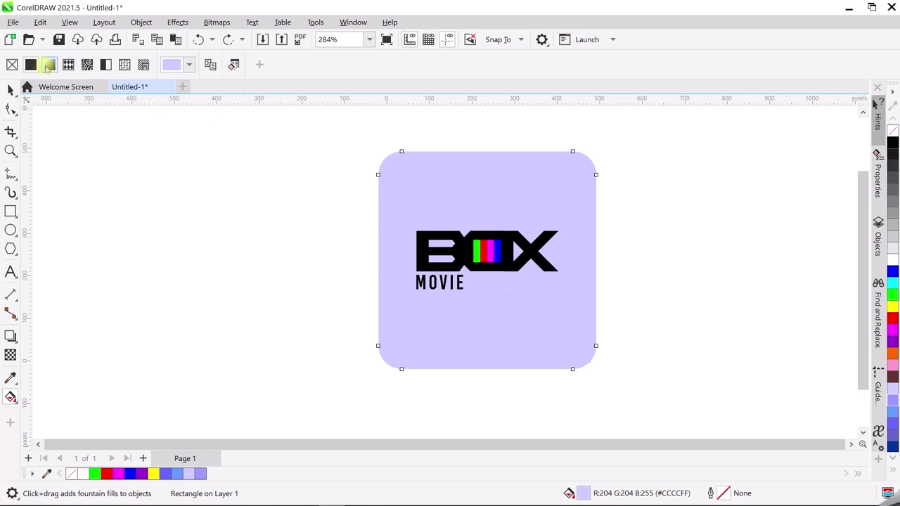
- Give the square an elliptical fountain fill with a pale powder blue centre
{"action": "left_click", "coordinate": [50, 65]}
{"action": "left_click", "coordinate": [244, 67]}
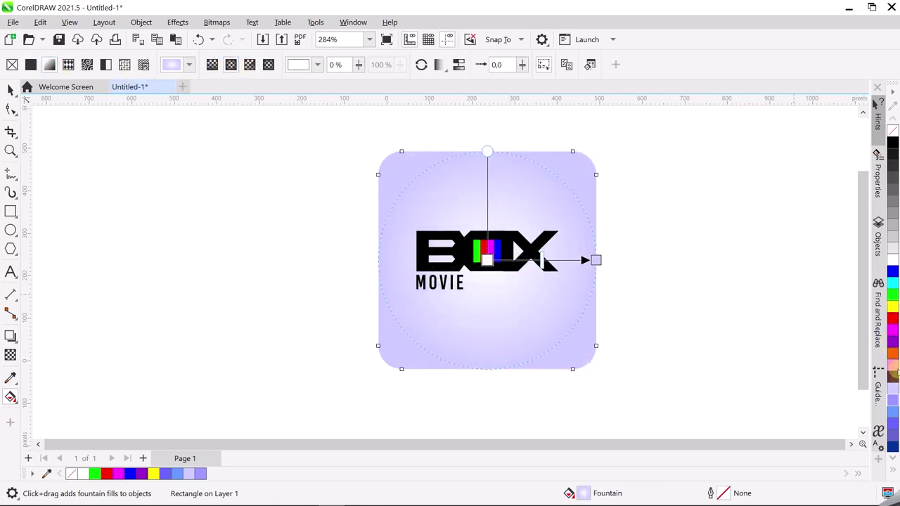
{"action": "left_click", "coordinate": [893, 421]}
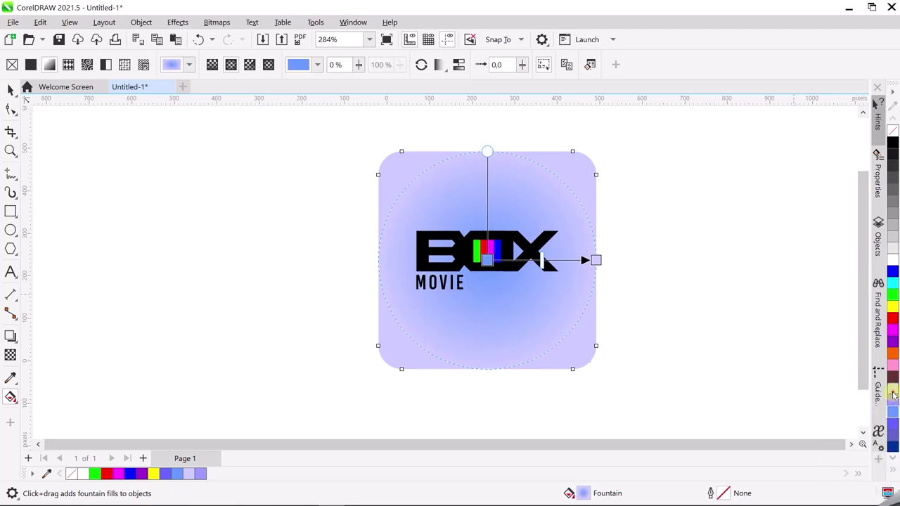
{"action": "left_click", "coordinate": [892, 388]}
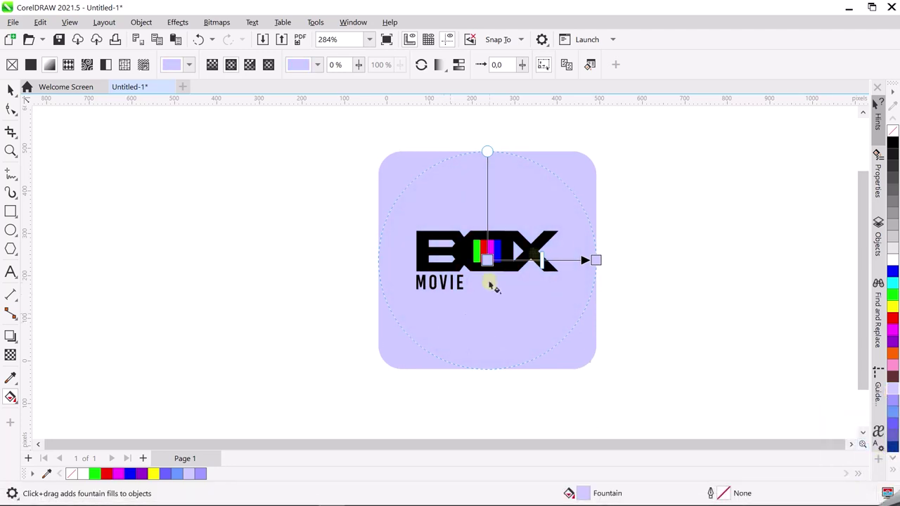
- Set the elliptical gradient's outer colour to pale powder blue too
{"action": "left_click_drag", "start_coordinate": [596, 260], "coordinate": [594, 258]}
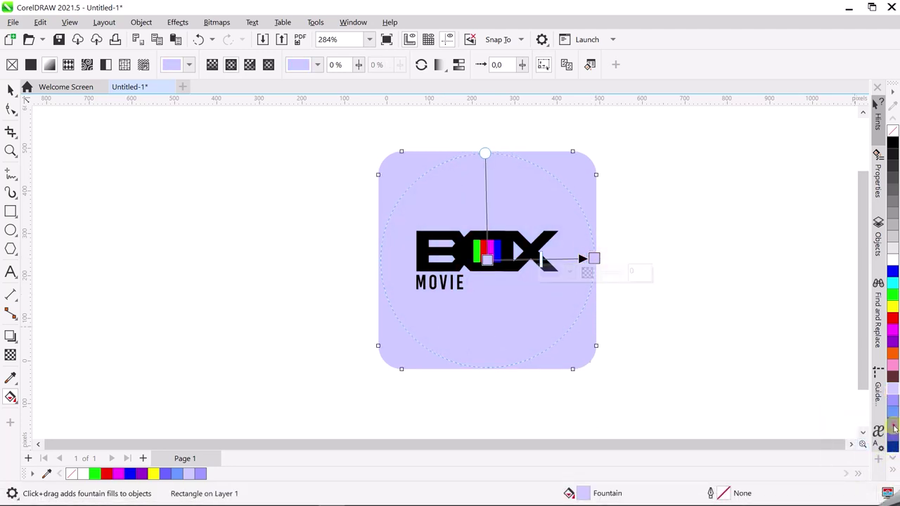
{"action": "left_click", "coordinate": [893, 422]}
{"action": "left_click", "coordinate": [893, 410]}
{"action": "left_click", "coordinate": [893, 402]}
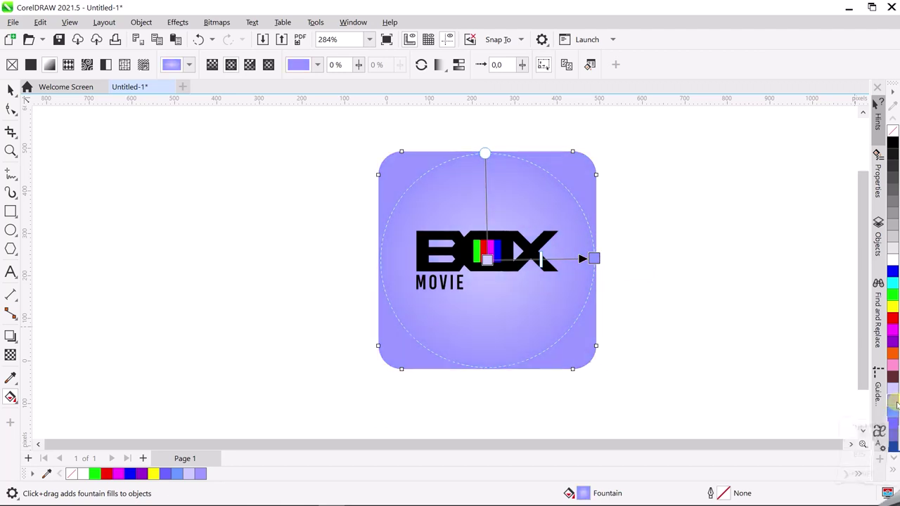
{"action": "left_click", "coordinate": [893, 395]}
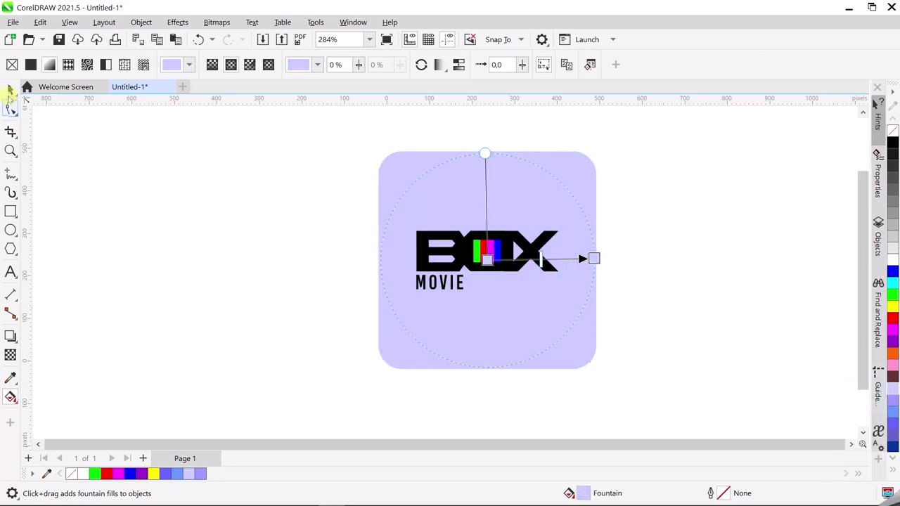
{"action": "left_click", "coordinate": [11, 90]}
{"action": "scroll", "coordinate": [478, 277], "scroll_direction": "down", "scroll_amount": 2}
{"action": "scroll", "coordinate": [478, 278], "scroll_direction": "up", "scroll_amount": 3}
{"action": "scroll", "coordinate": [482, 271], "scroll_direction": "down", "scroll_amount": 1}
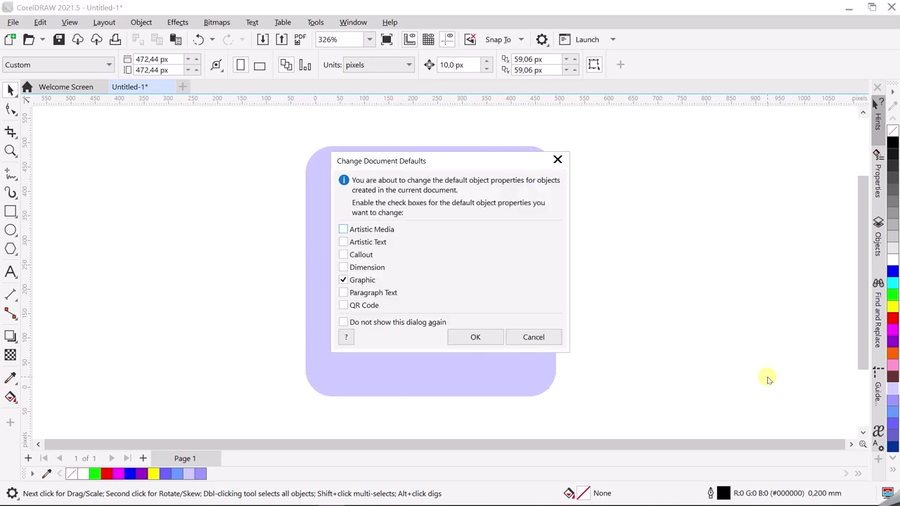
{"action": "left_click", "coordinate": [535, 338]}
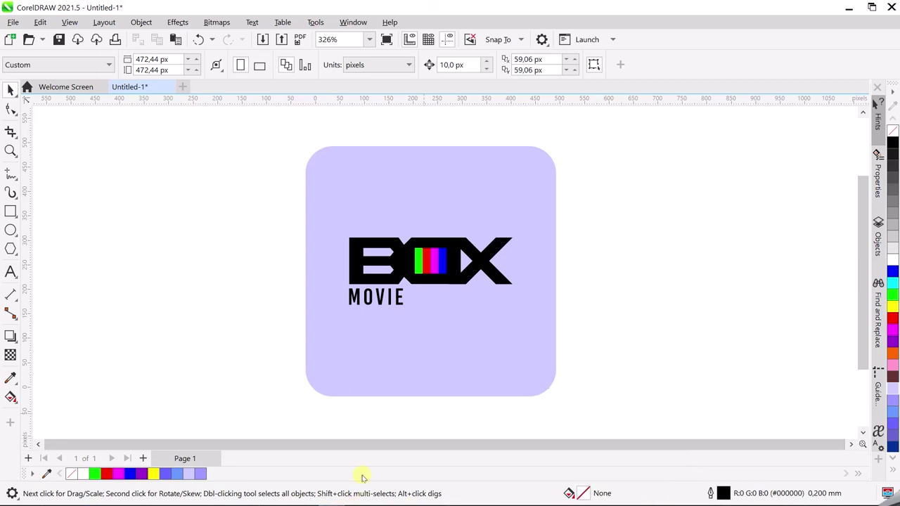
{"action": "key", "text": "F10"}
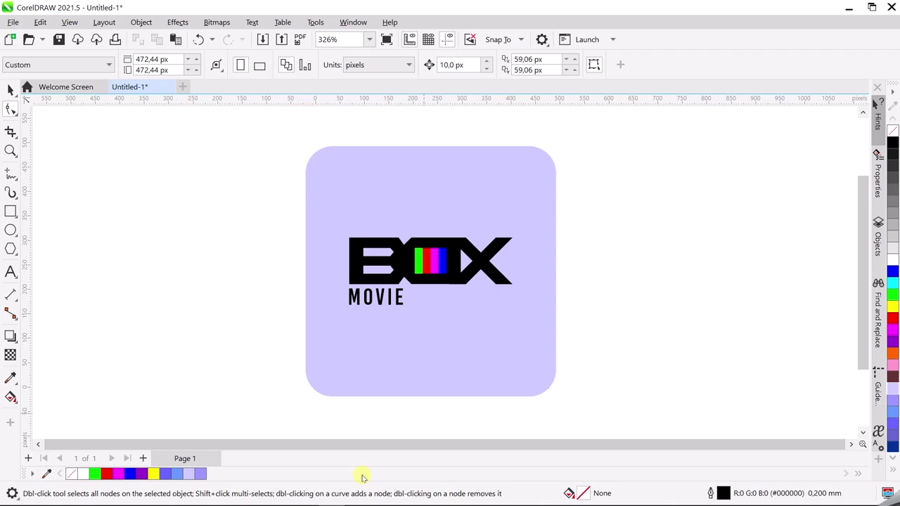